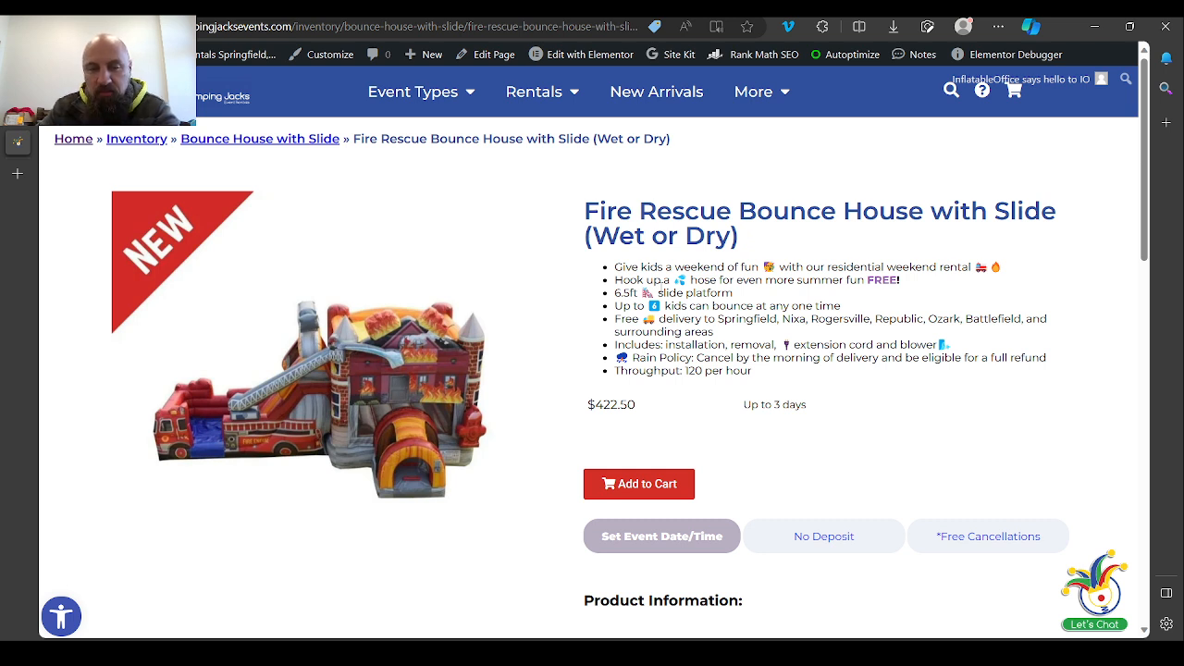
Step: Highlight the bulleted short description on the Fire Rescue Bounce House with Slide product page
drag(615, 270, 756, 373)
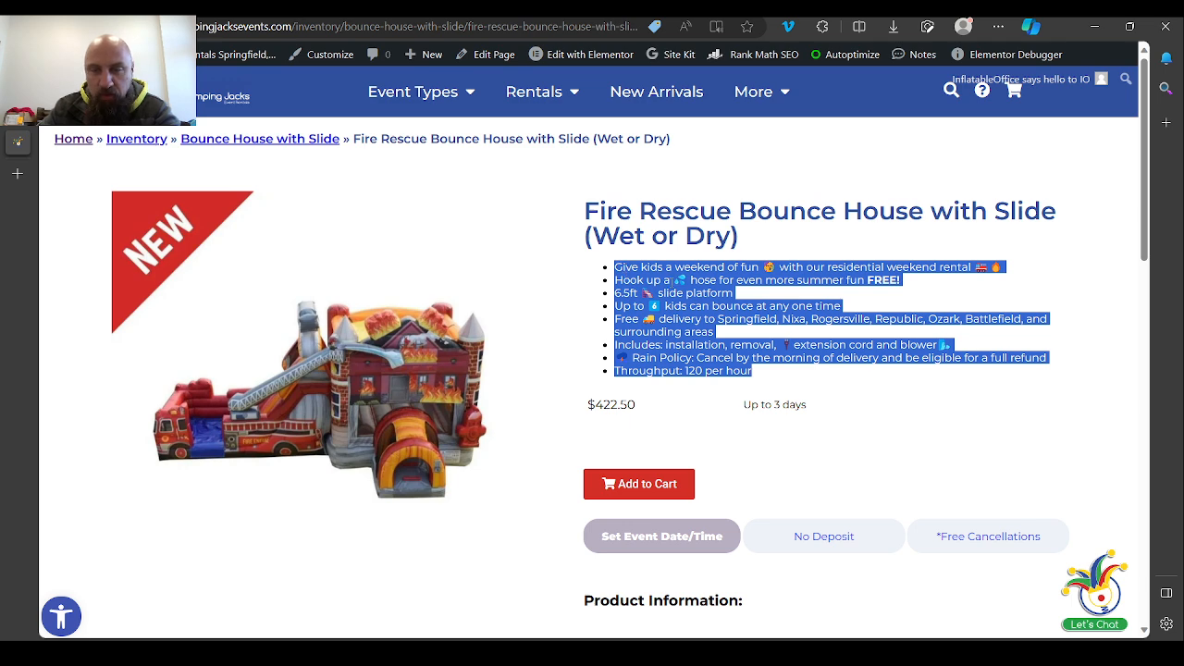
click(618, 265)
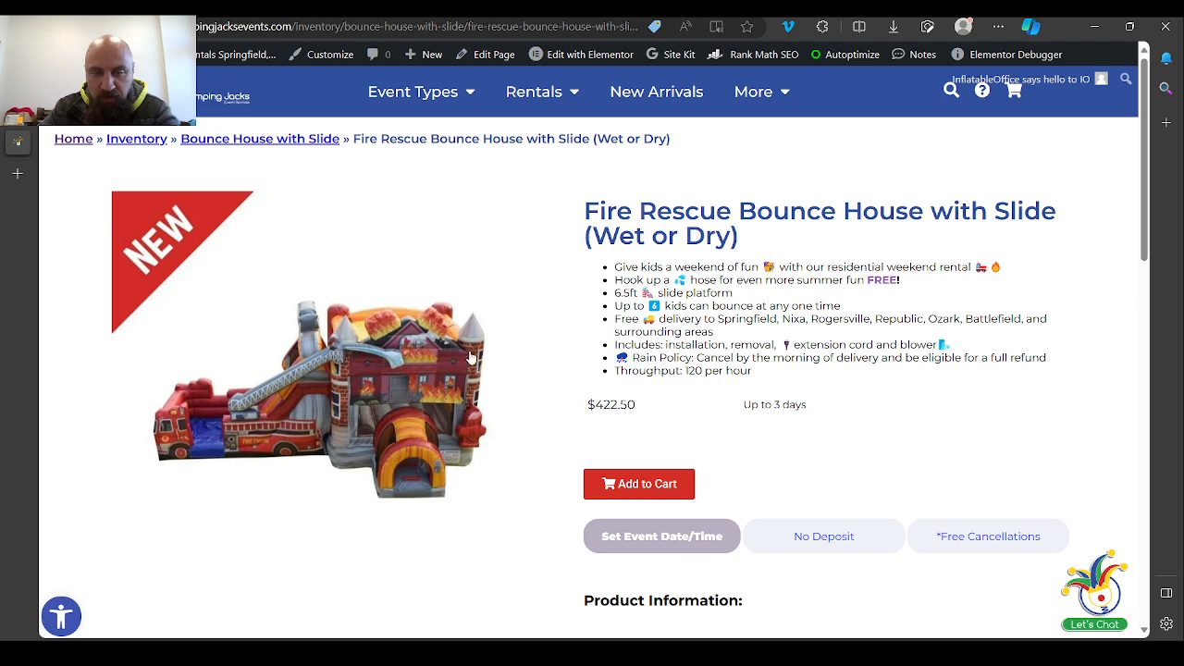
Step: Open the Warrior Run product from the inventory's Obstacle Courses category and review its short description and product information
click(141, 146)
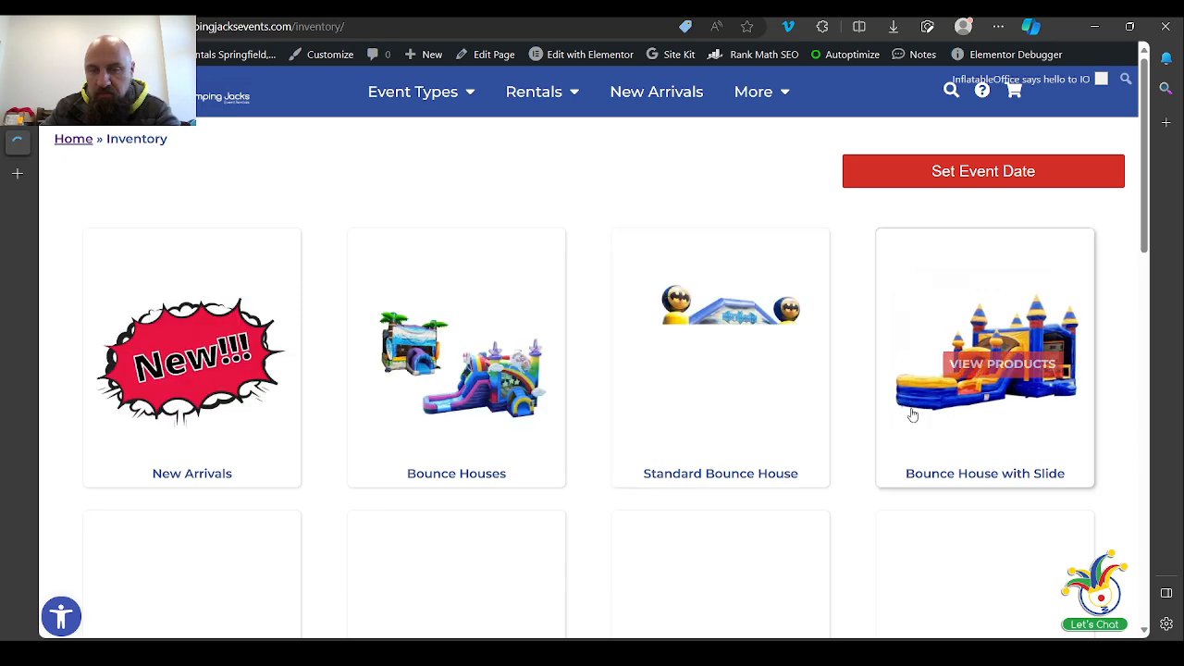
scroll(879, 418, down, 2)
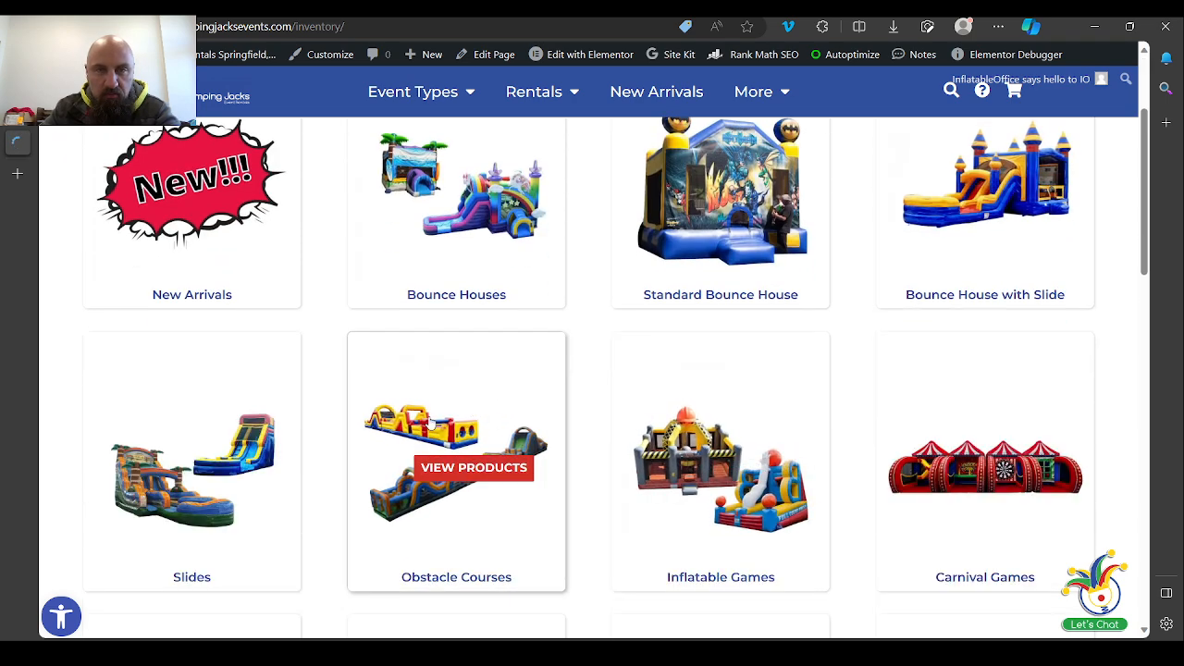
click(502, 415)
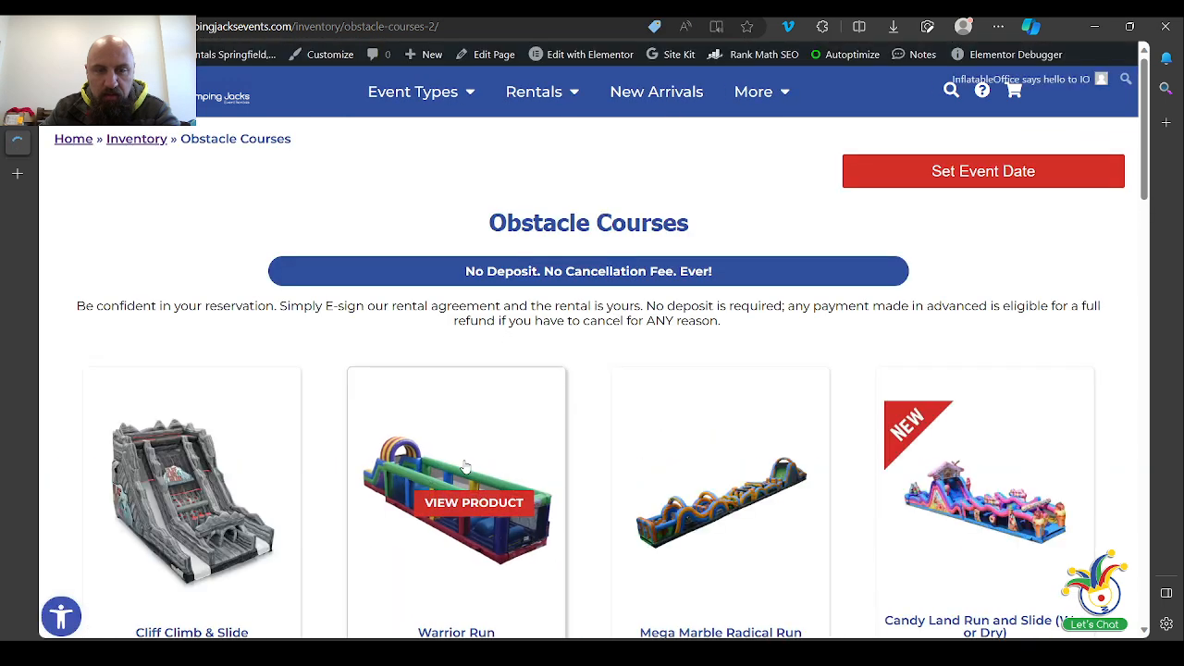
click(564, 457)
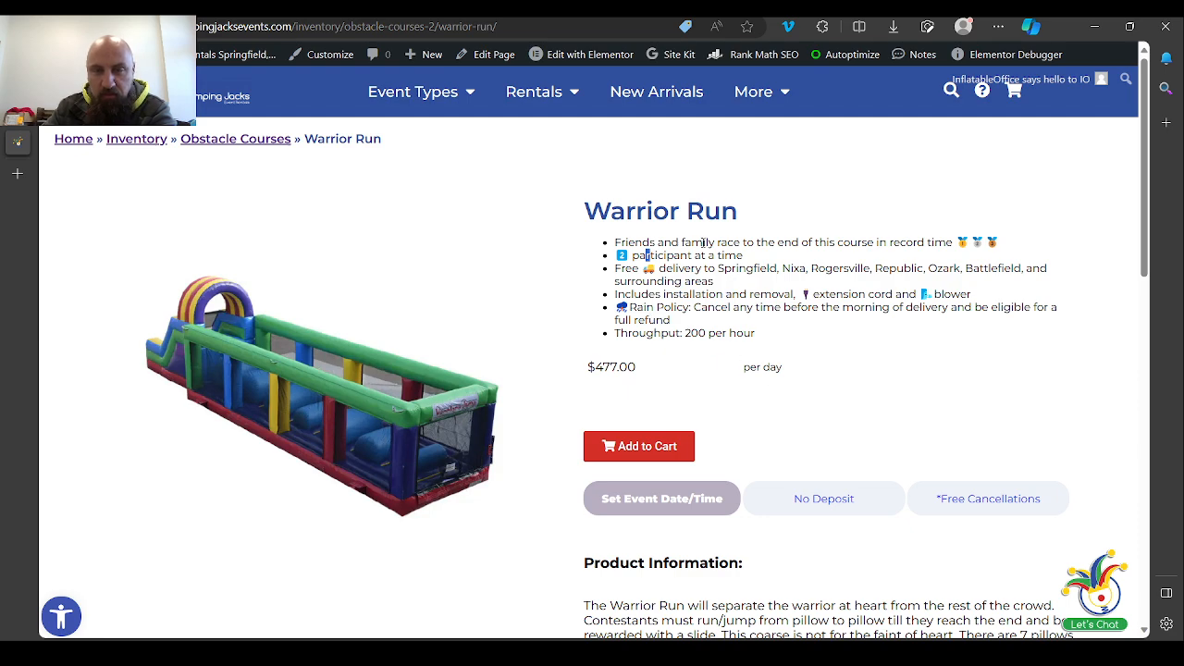
scroll(701, 392, down, 4)
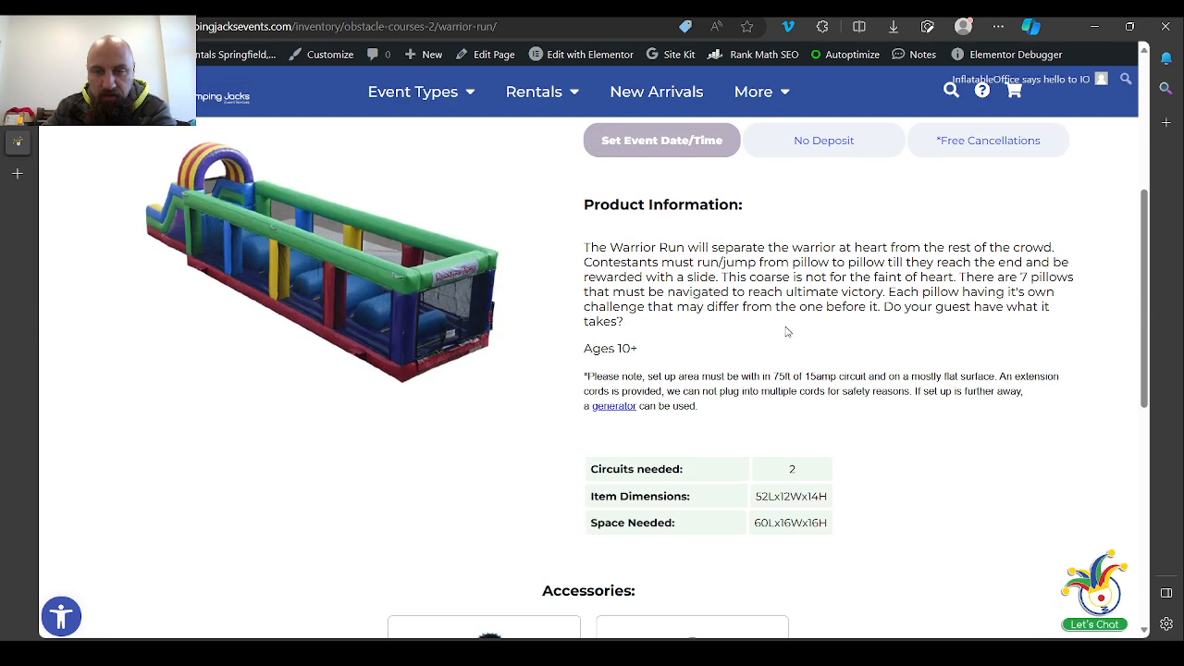
scroll(786, 330, up, 4)
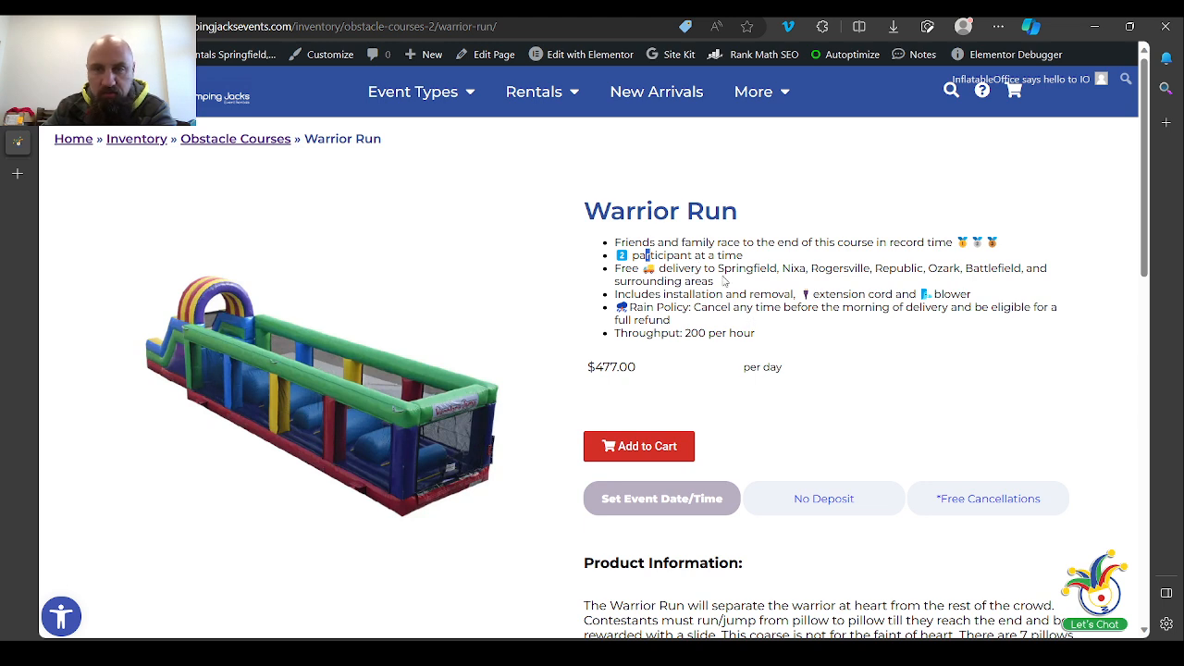
Step: Switch to InflatableOffice, review the Product | Short Description optional field's type, HTML, page and section settings, and save and close it
click(47, 114)
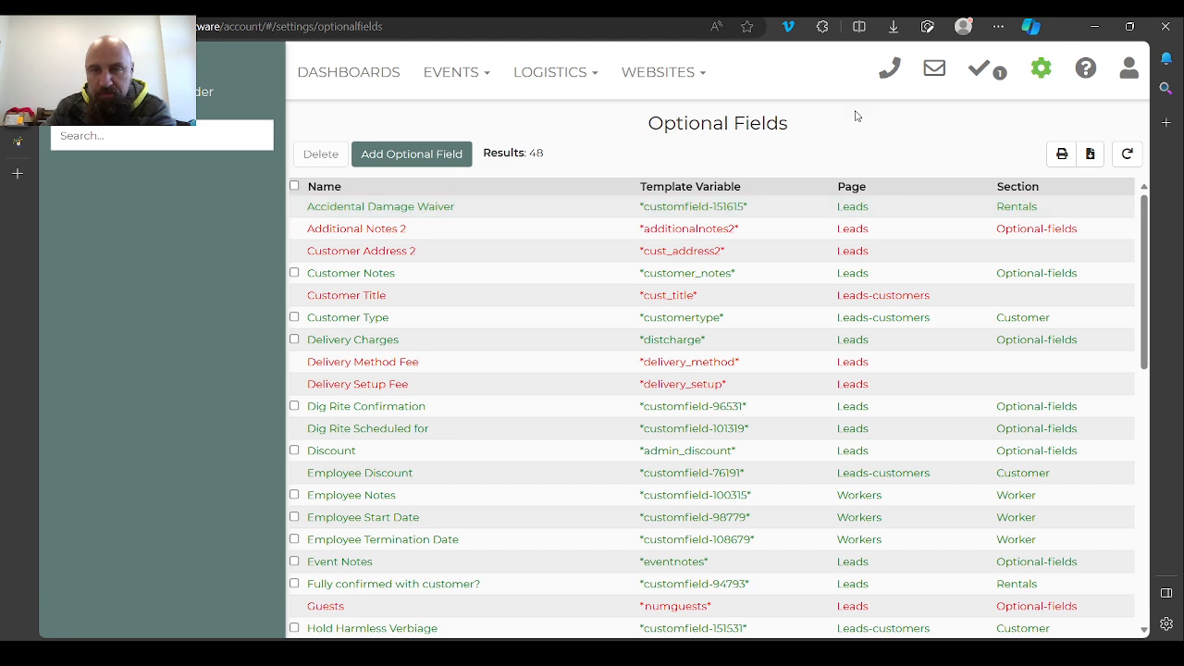
click(1042, 72)
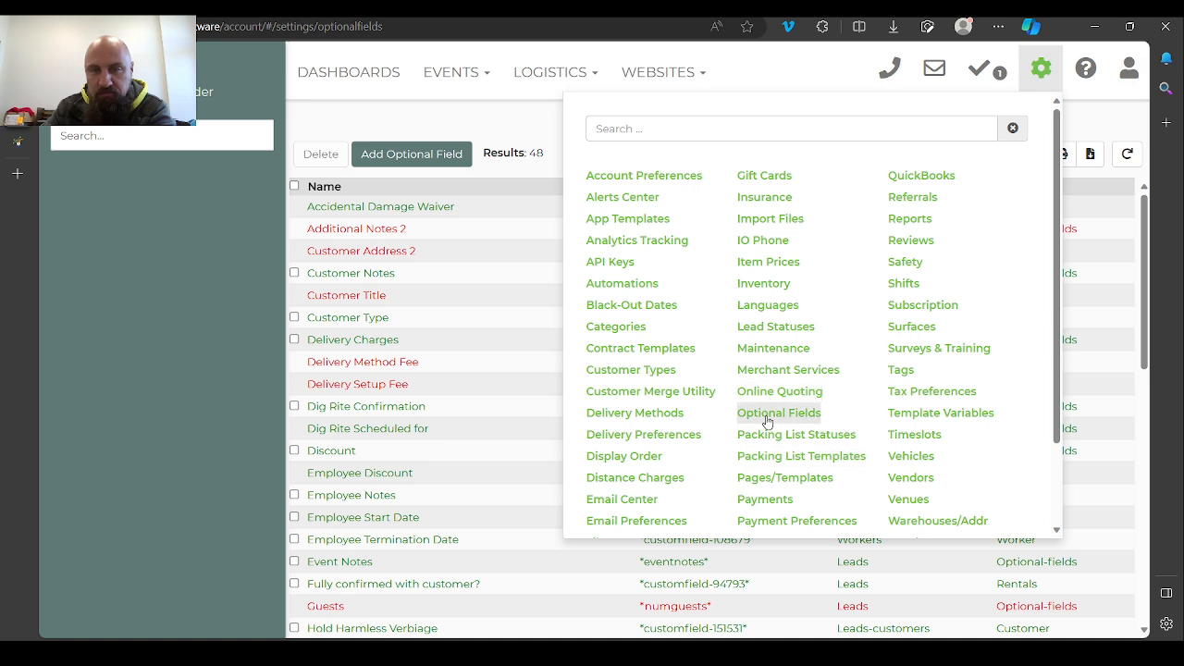
click(784, 78)
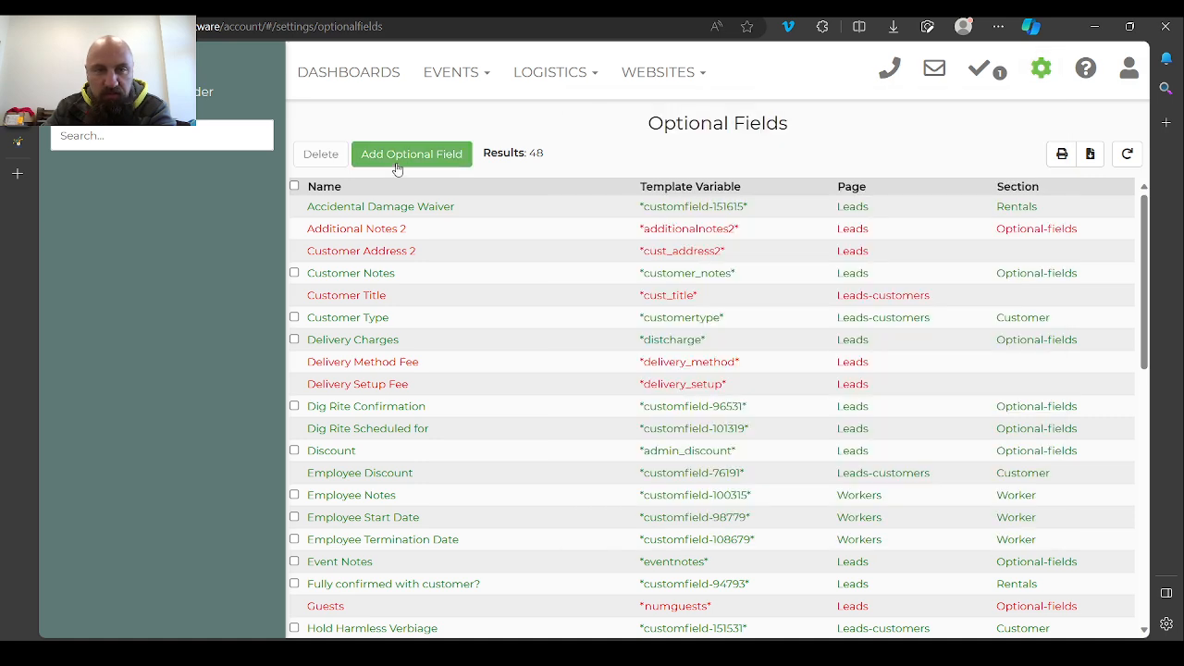
scroll(476, 267, down, 3)
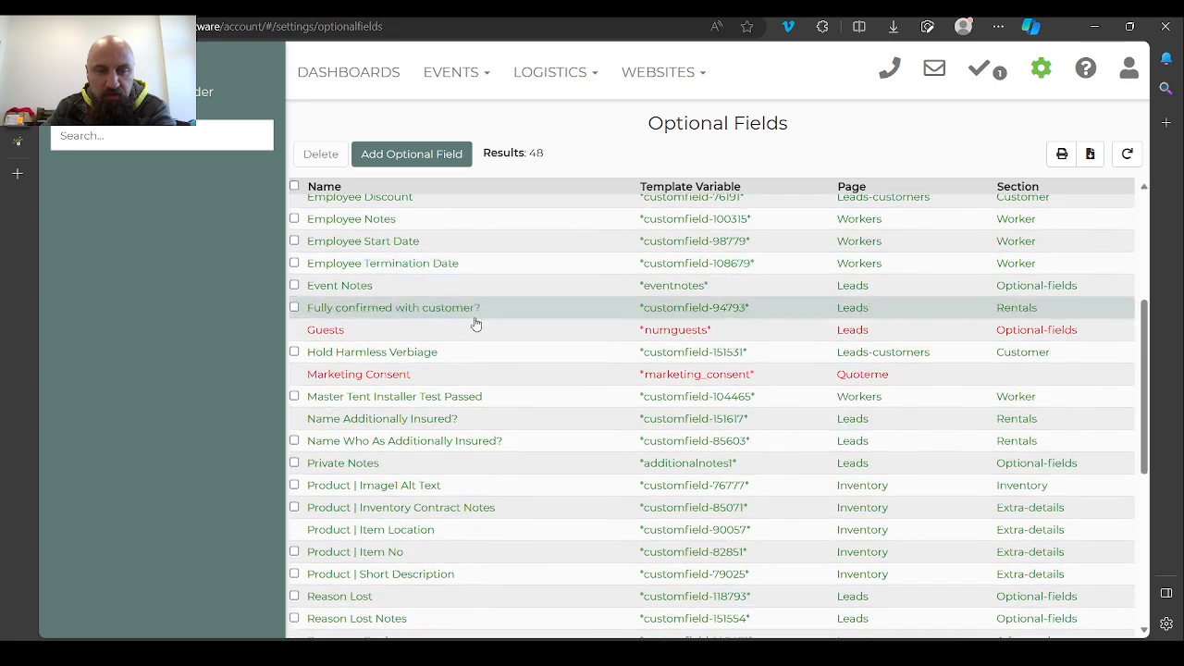
scroll(475, 319, down, 2)
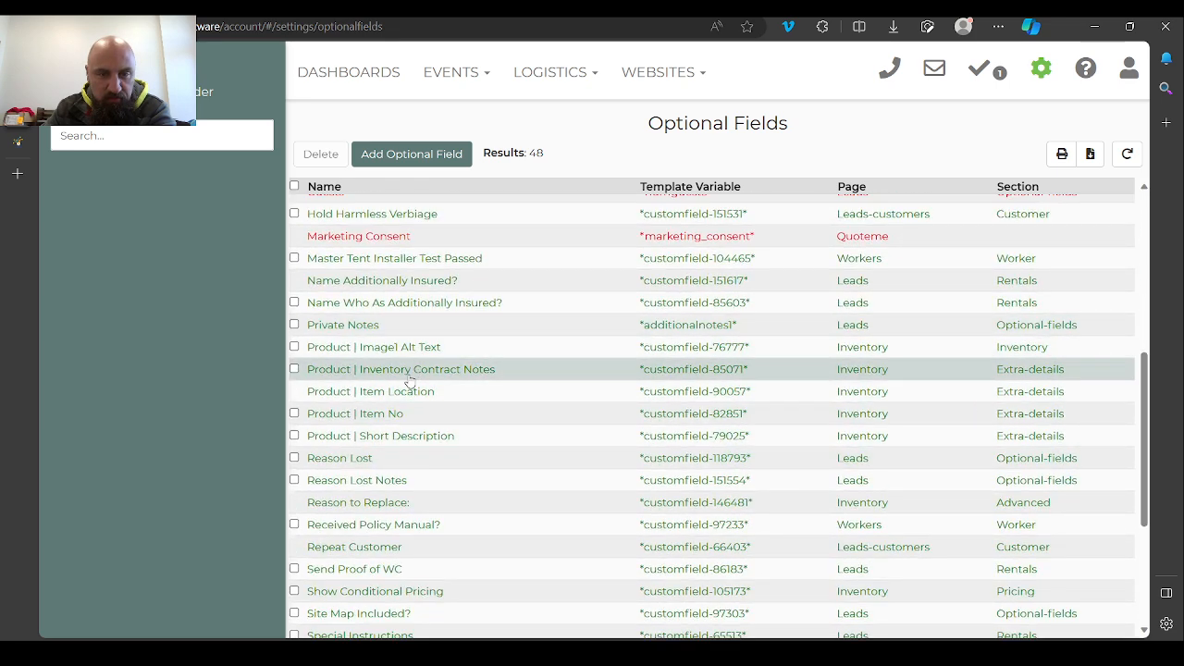
click(417, 436)
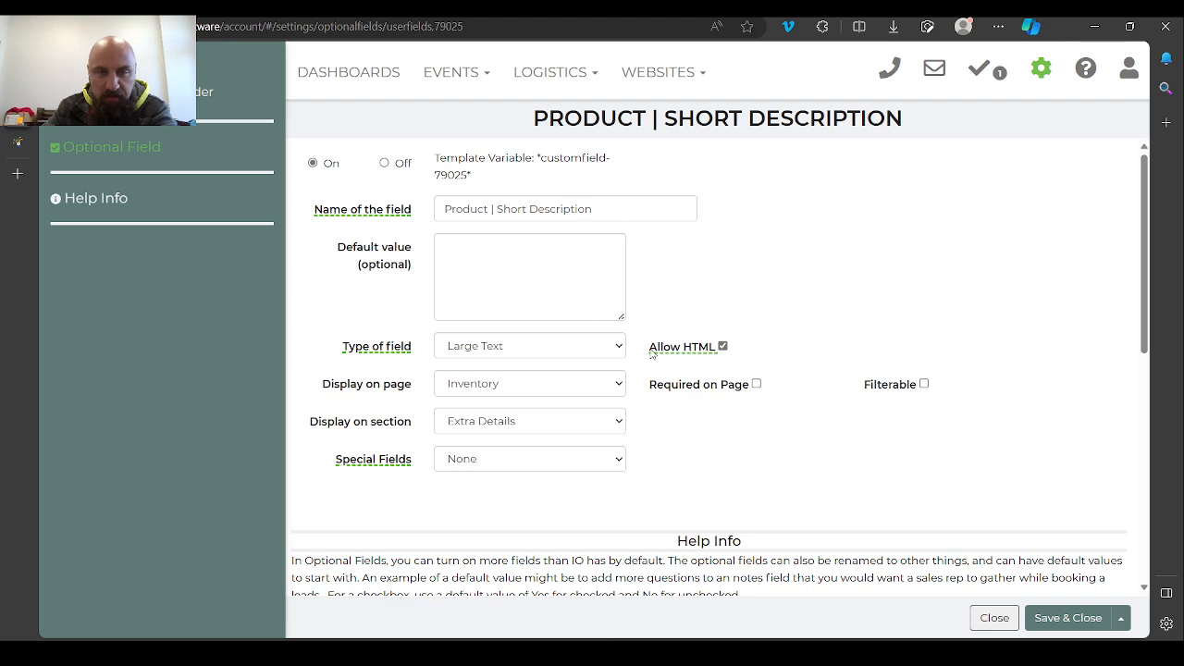
mouse_move(729, 348)
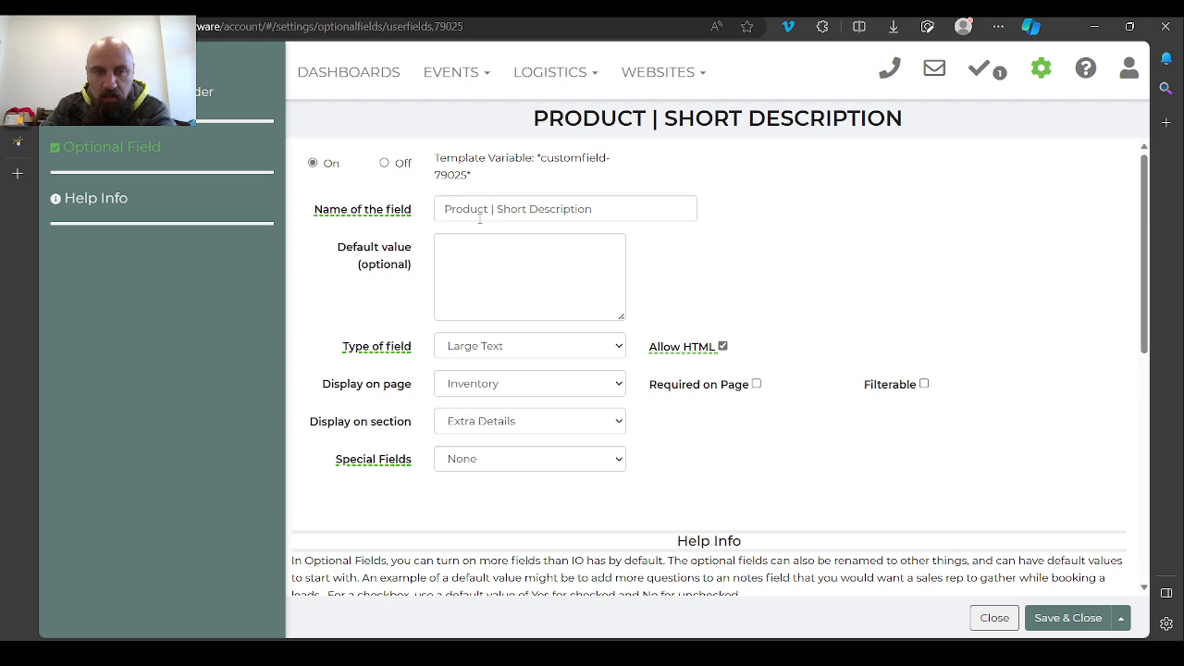
click(1069, 619)
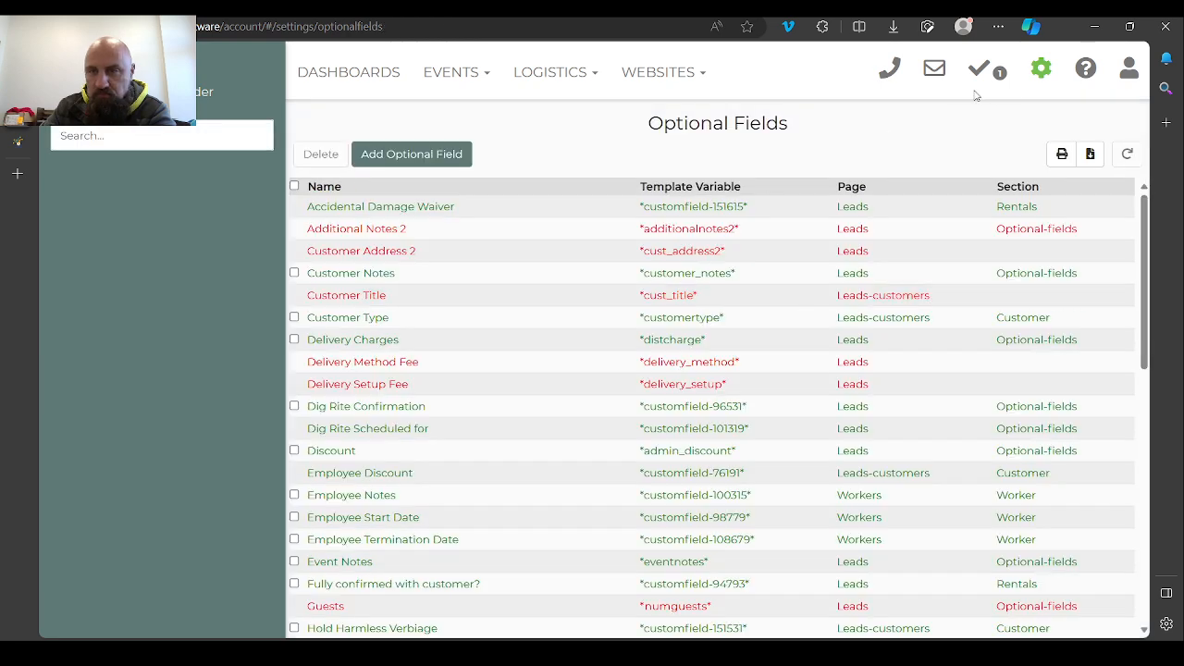
Step: Open the 18ft Tidal Wave Slide inventory item, review the Product | Short Description in its extra details, and close the item
click(1041, 70)
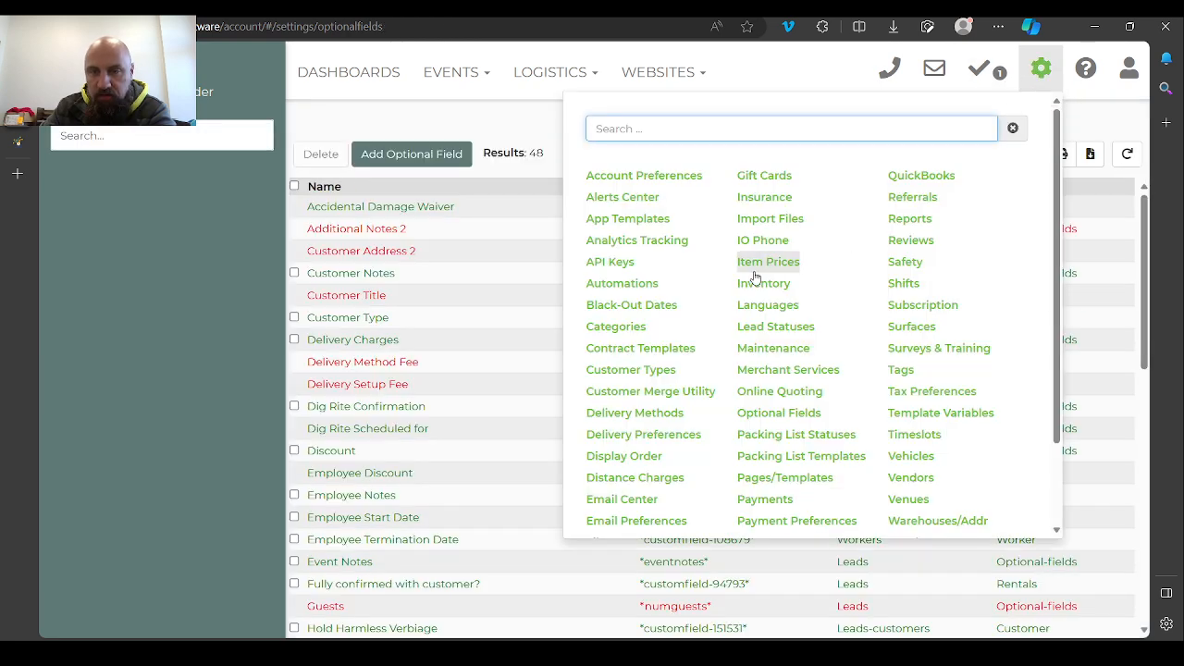
click(768, 264)
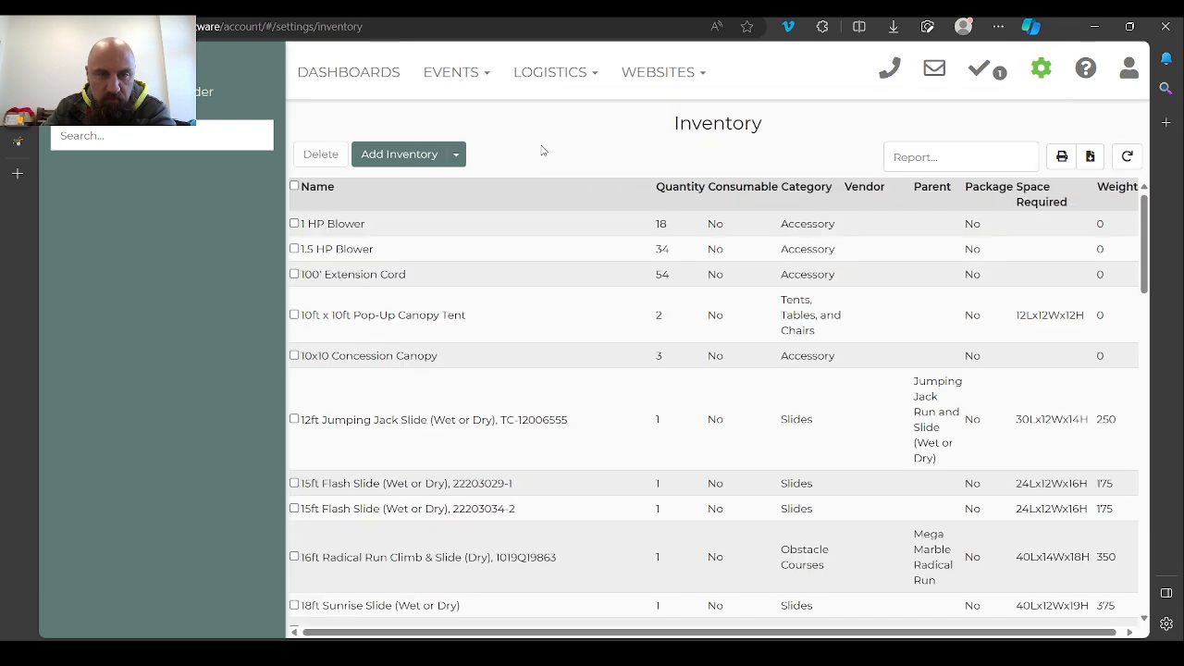
scroll(405, 402, down, 3)
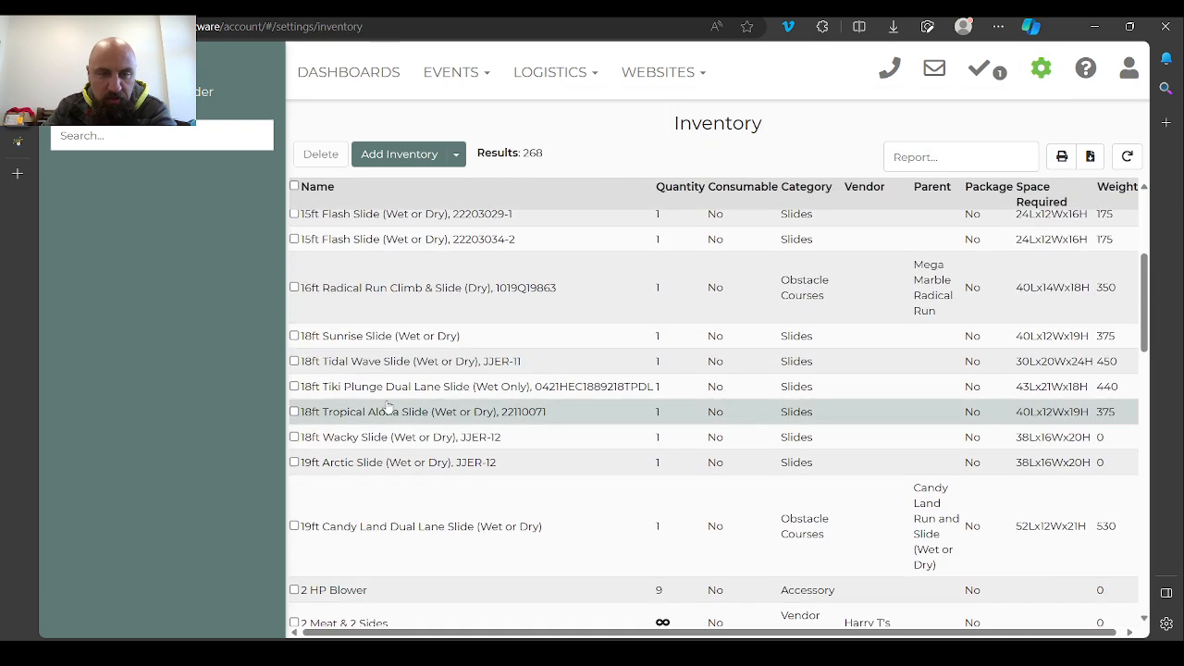
click(385, 372)
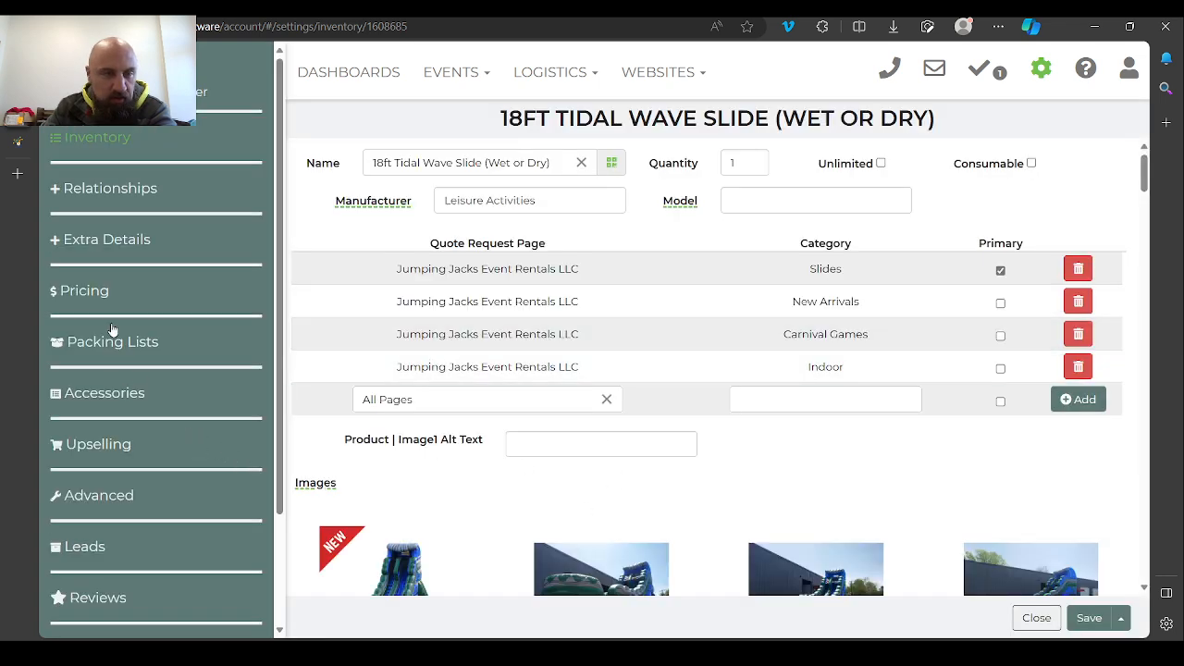
click(99, 242)
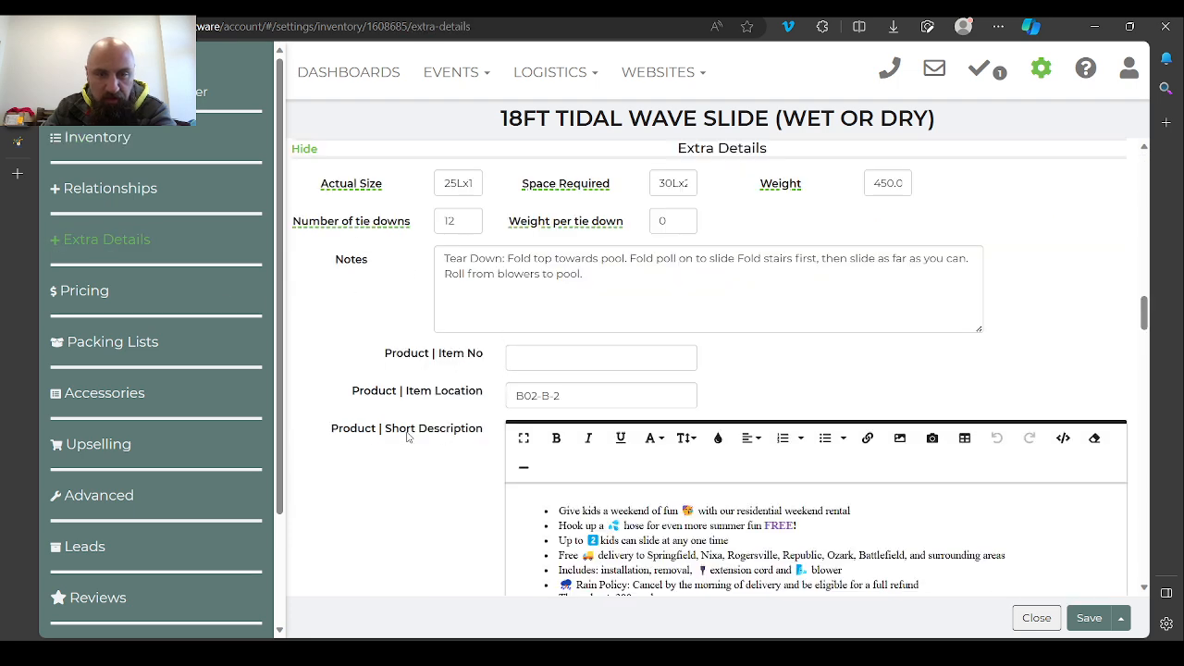
scroll(685, 448, down, 1)
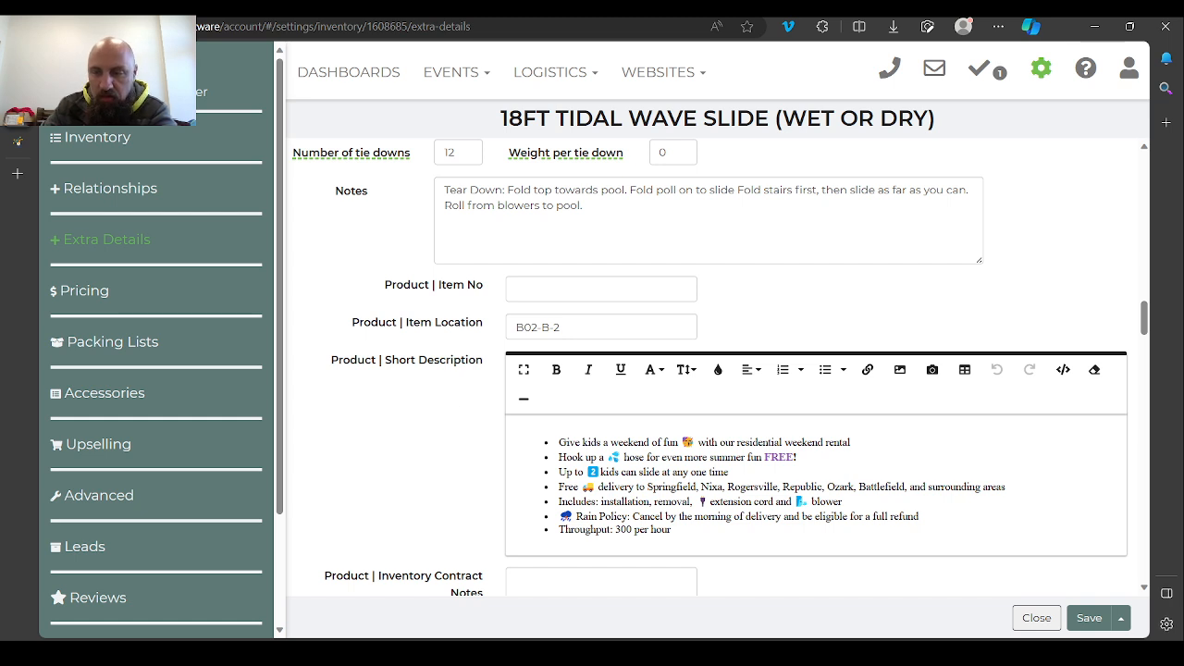
click(1038, 619)
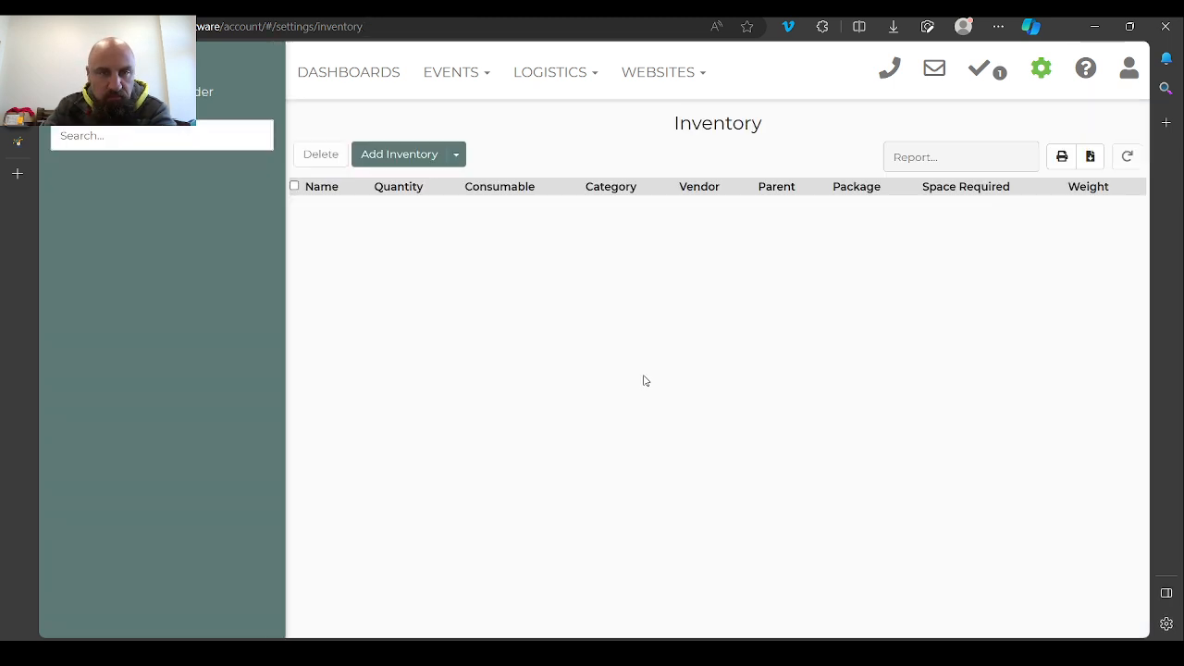
Step: Reopen the Product | Short Description optional field and select its template variable *customfield-79025*
click(1043, 67)
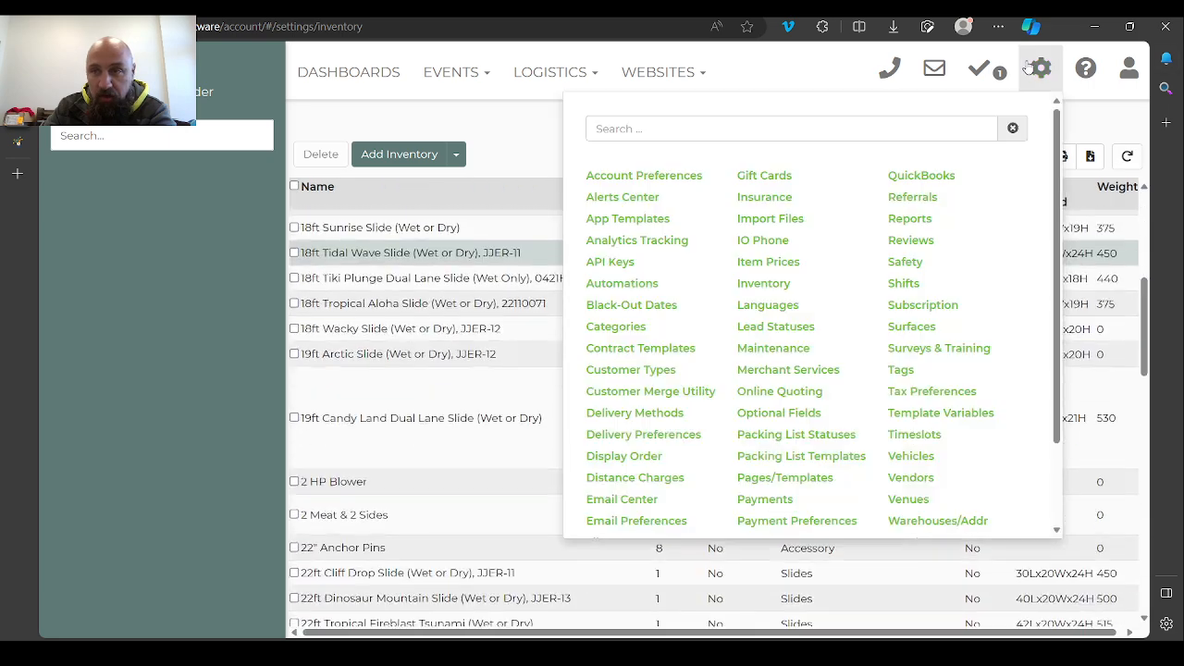
click(778, 413)
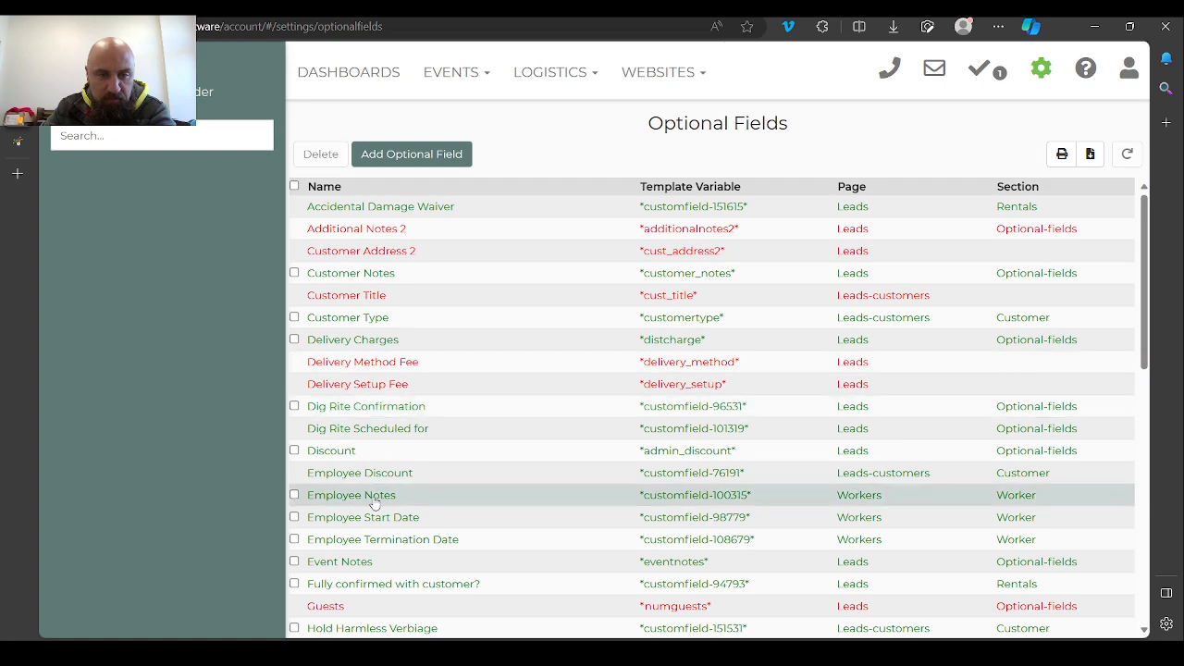
scroll(370, 494, down, 10)
scroll(428, 506, down, 2)
scroll(429, 507, down, 2)
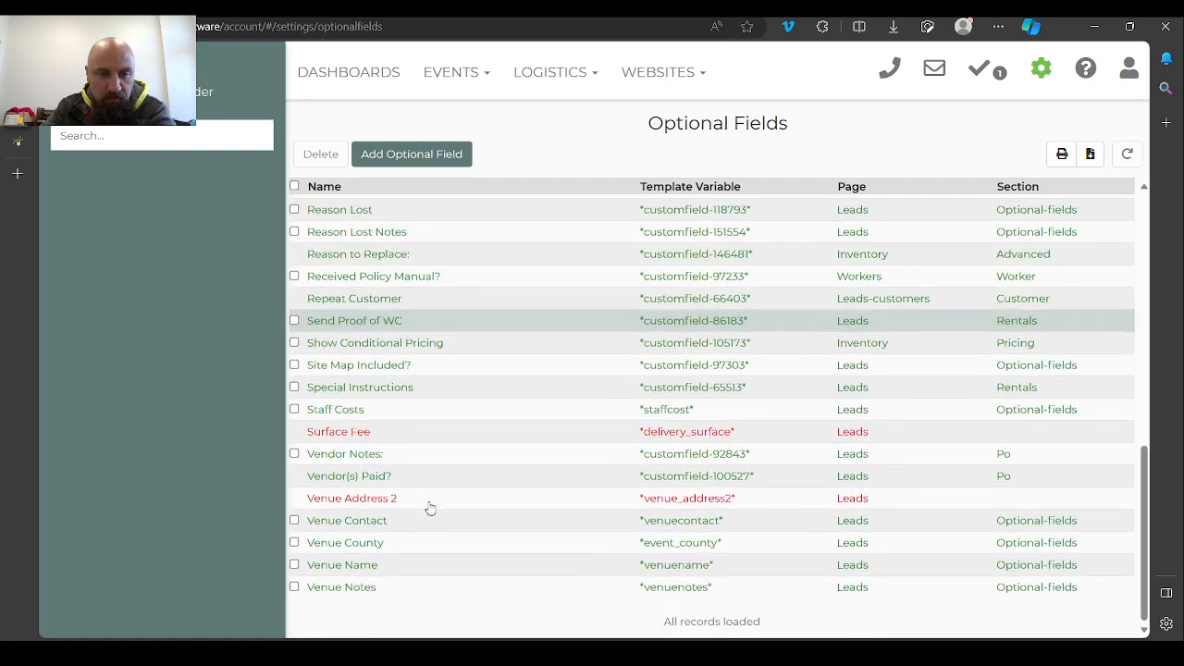
scroll(428, 507, up, 3)
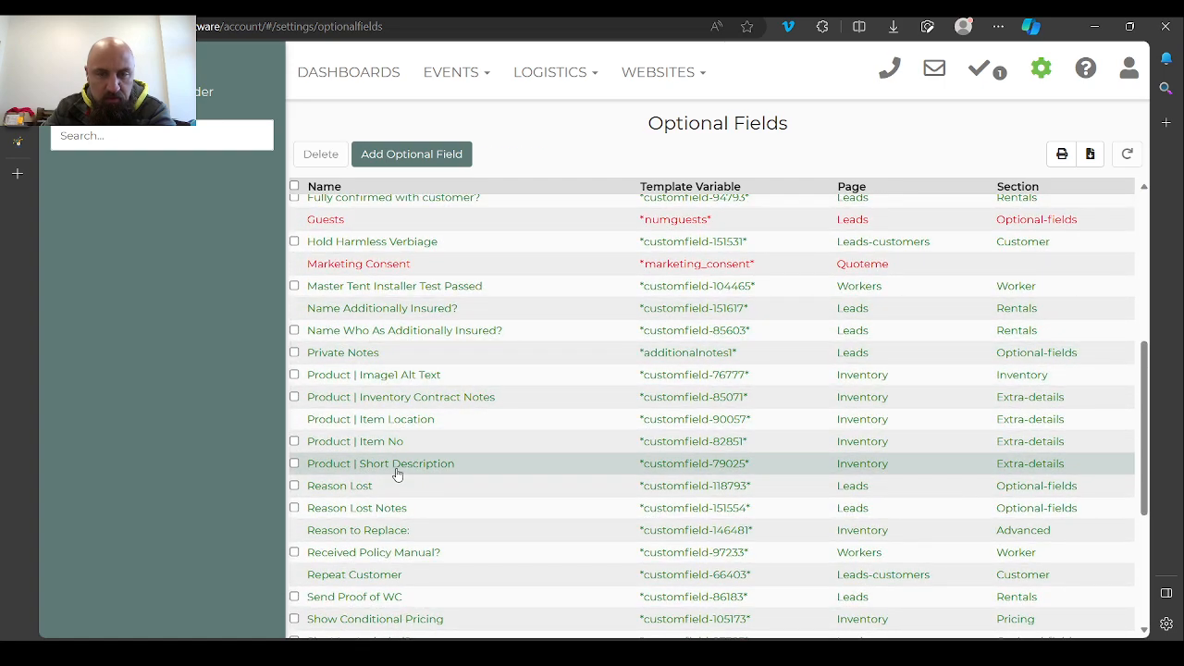
click(398, 467)
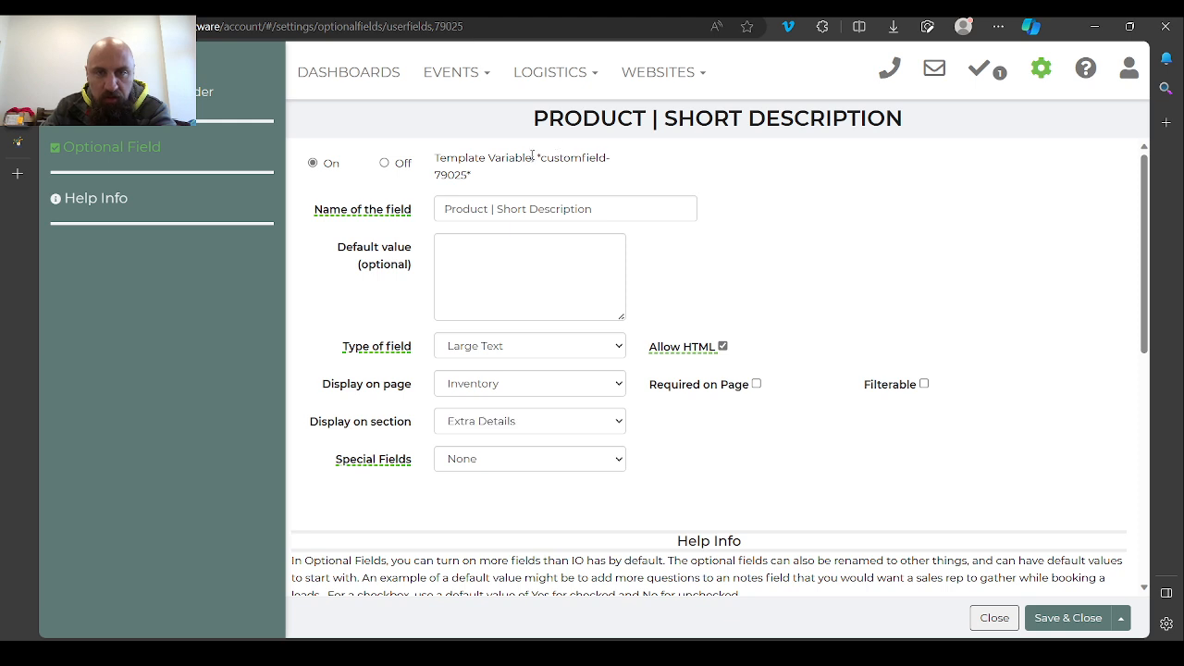
drag(538, 157, 481, 175)
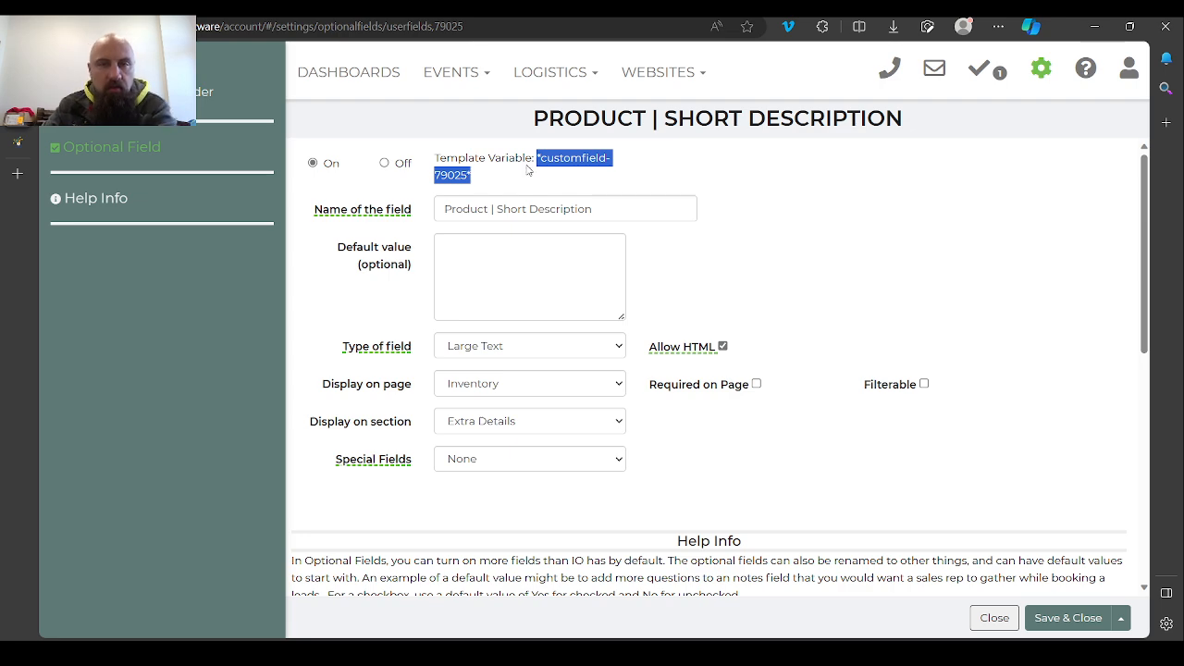
Step: Switch to the website's WordPress admin dashboard and dismiss the Google reviews update notice
click(17, 143)
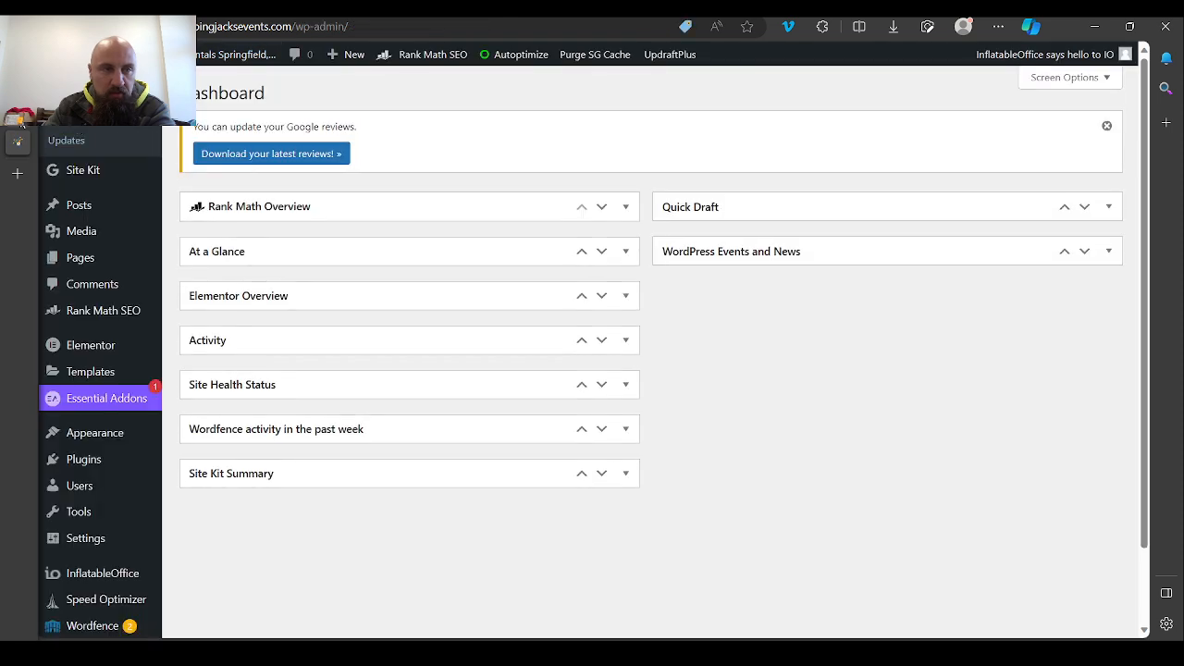
click(20, 118)
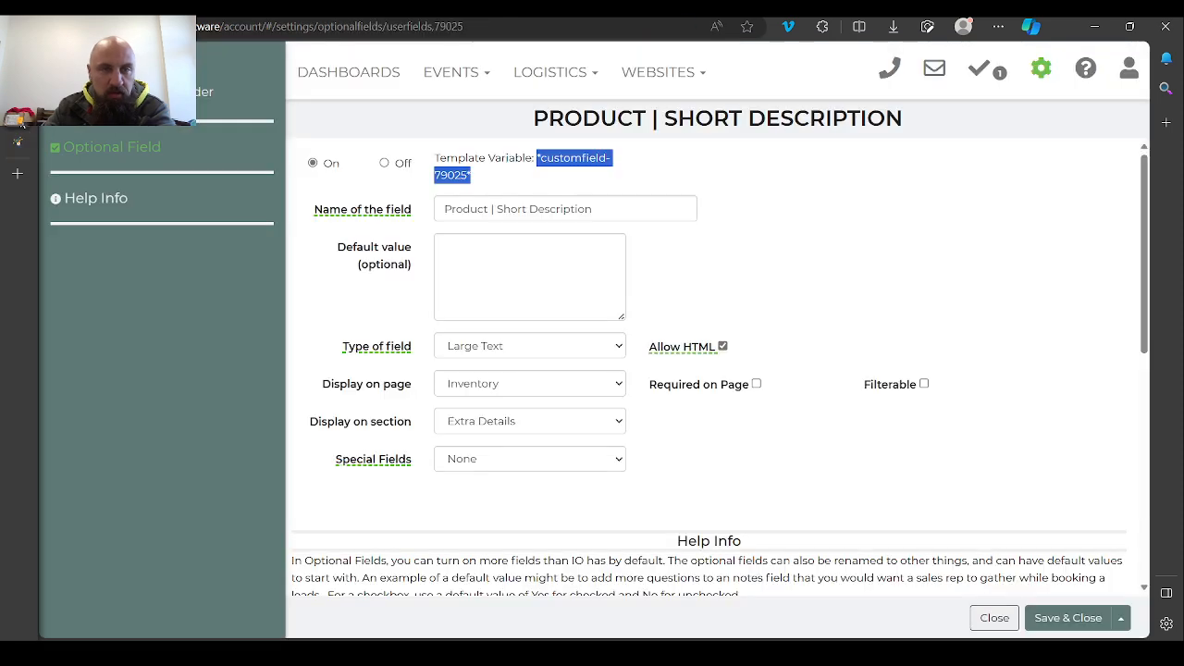
click(629, 81)
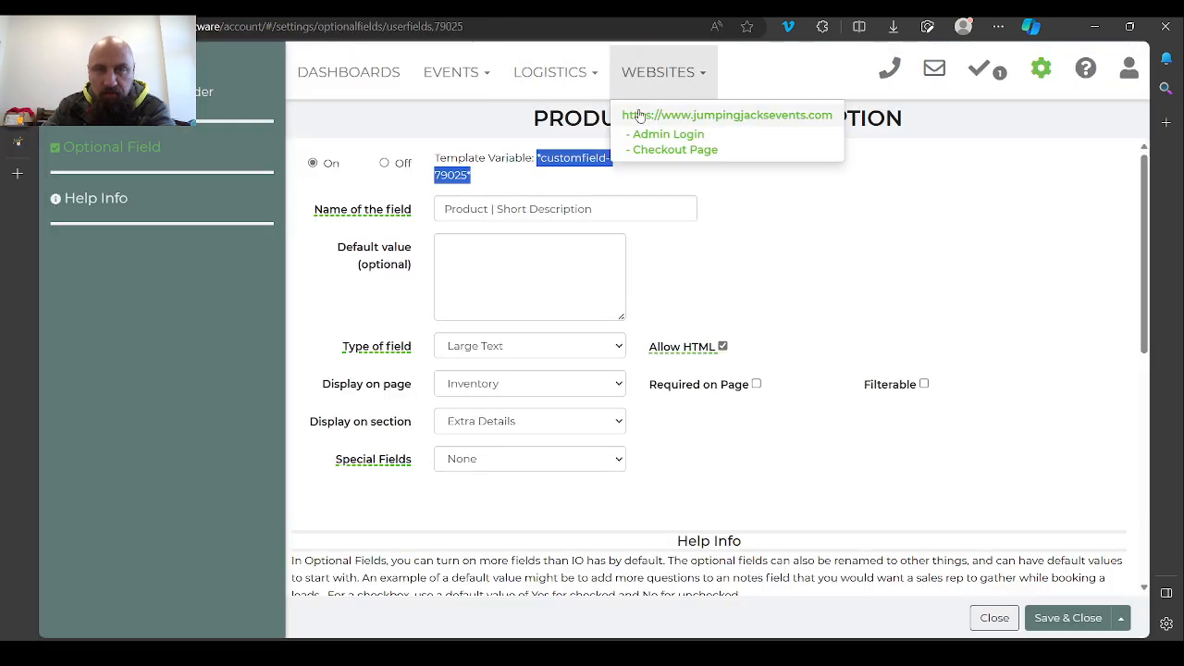
click(19, 144)
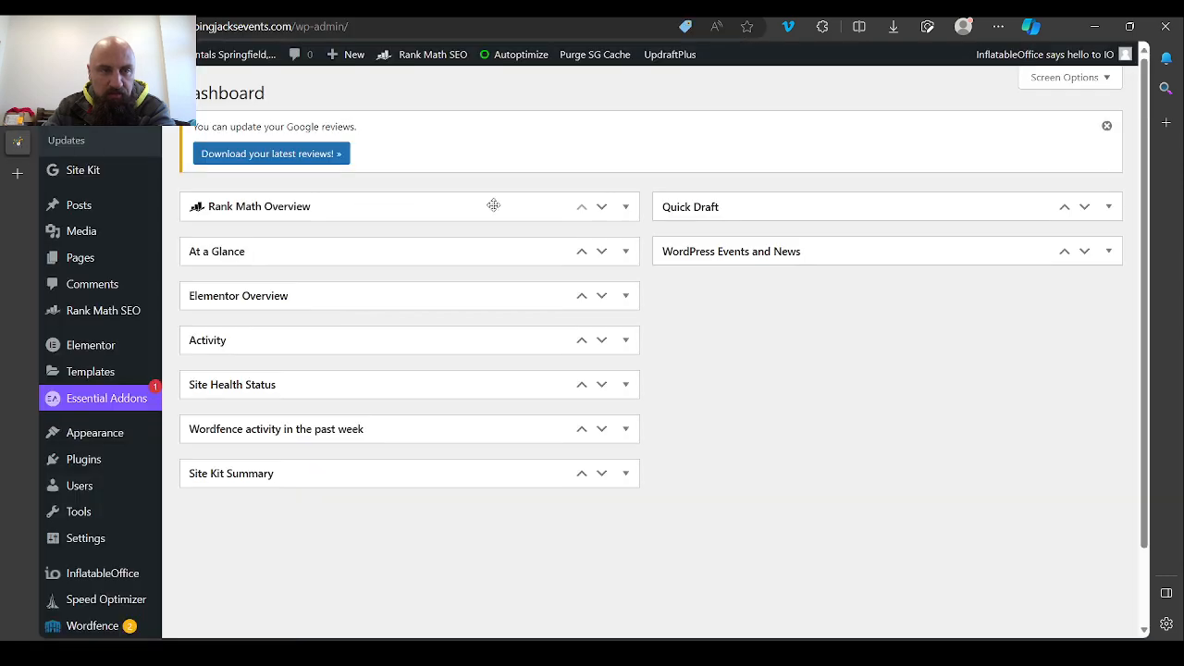
mouse_move(143, 169)
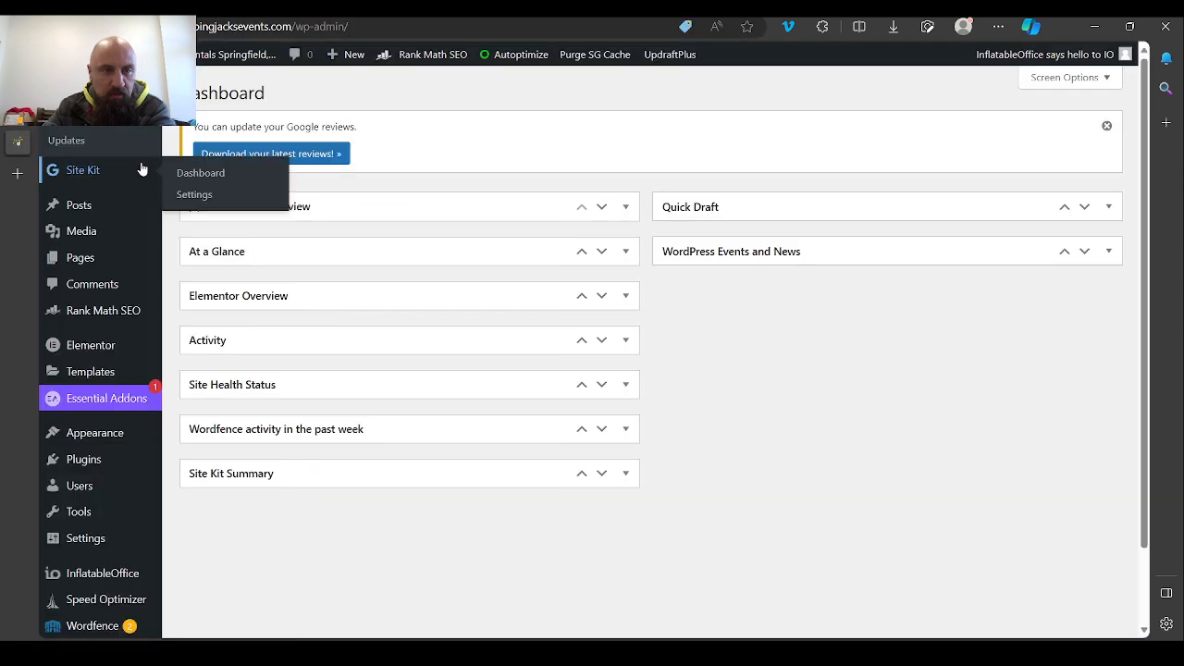
click(1107, 126)
scroll(167, 396, down, 1)
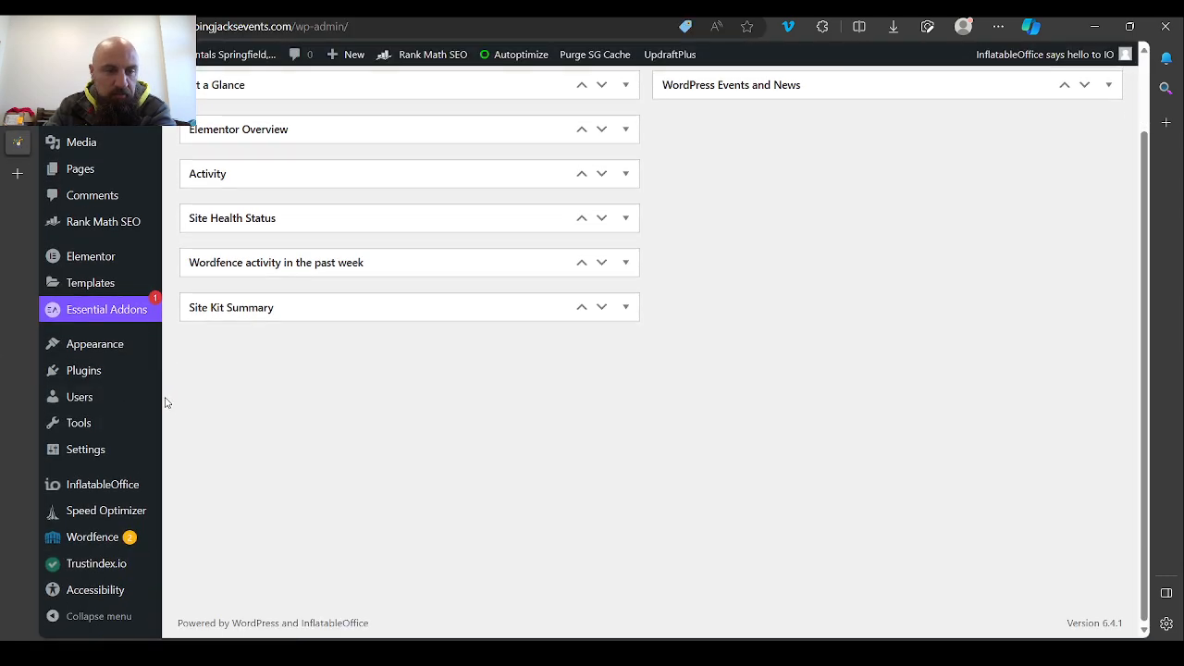
Step: Open the InflatableOffice Shortcoder page in WordPress and load the io_rental shortcode for editing
mouse_move(128, 490)
click(197, 542)
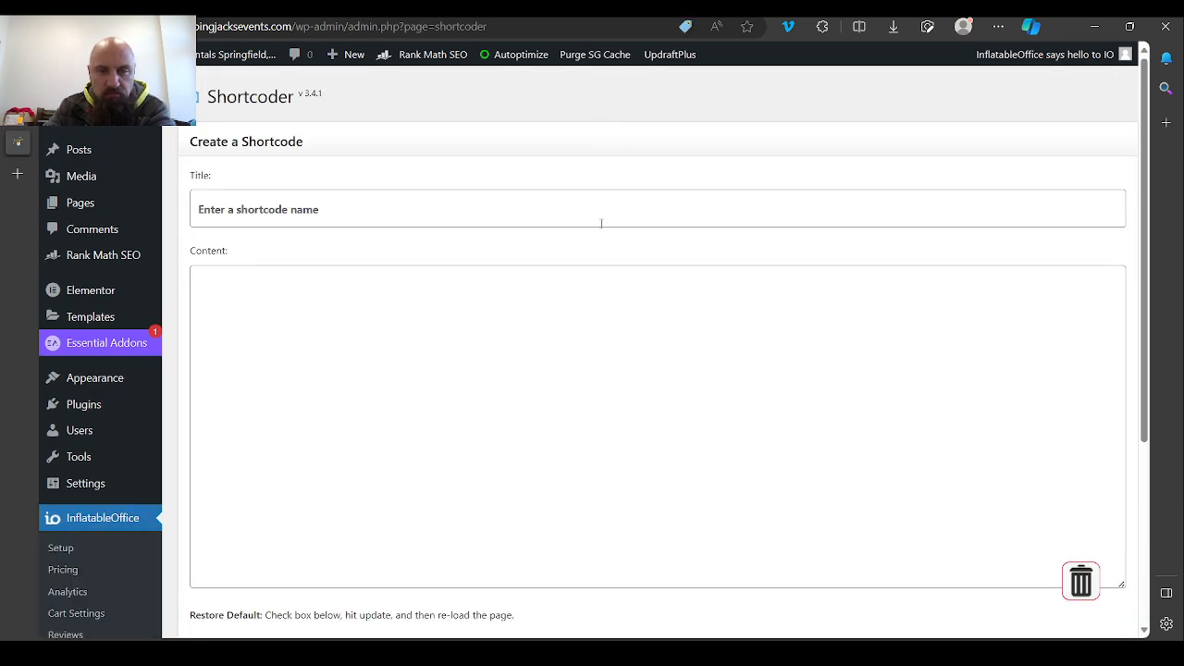
scroll(821, 405, down, 3)
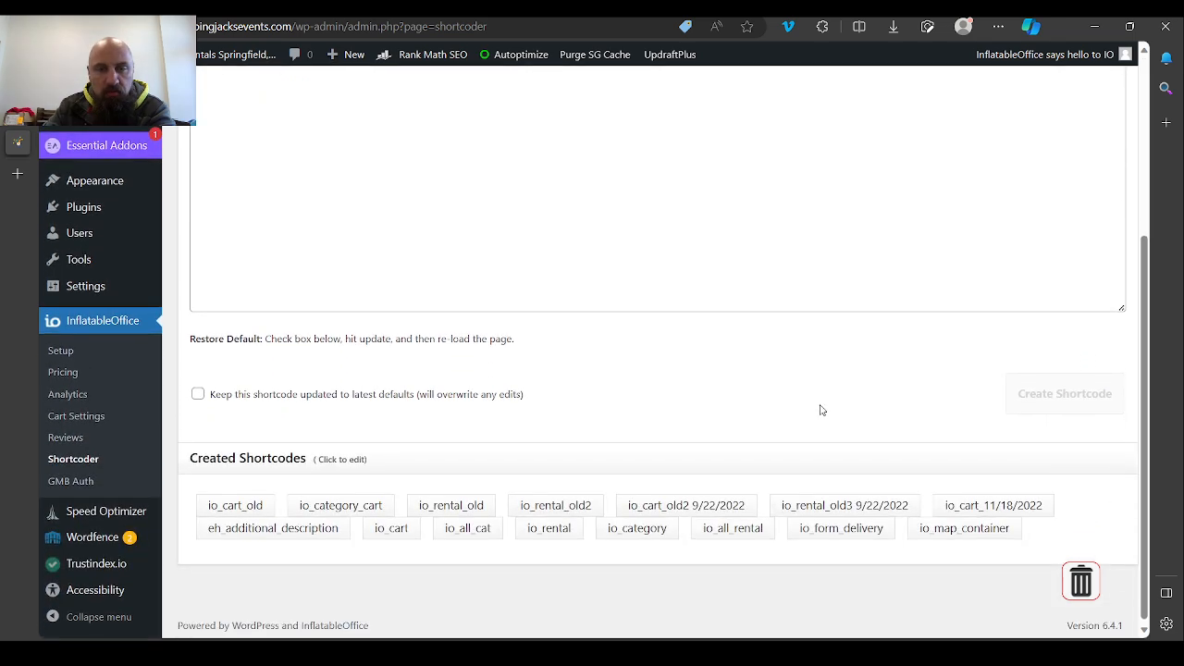
click(533, 534)
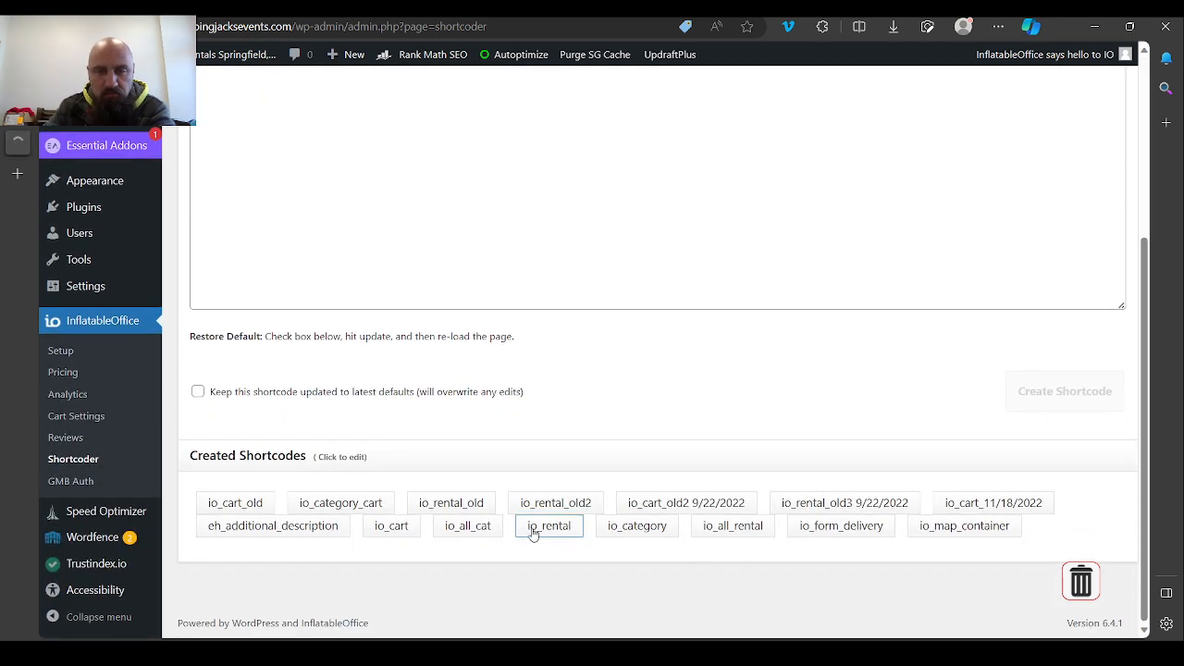
scroll(701, 374, down, 2)
scroll(698, 376, up, 2)
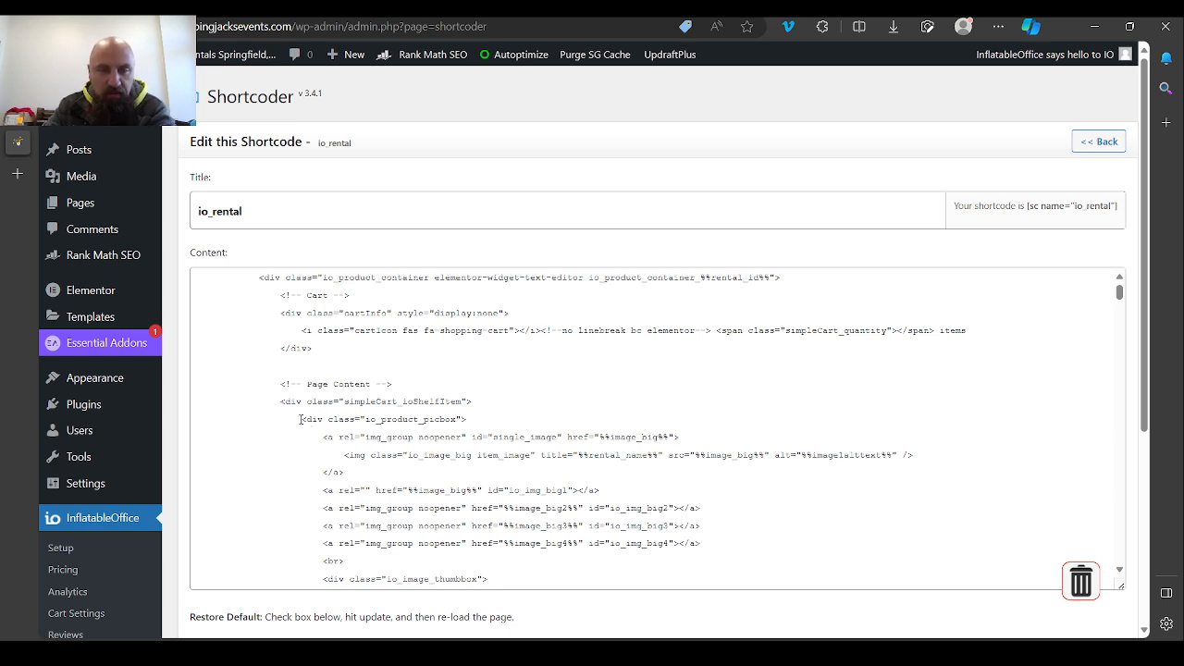
Step: Look through the io_rental shortcode's content for the place that holds the short description
key(ctrl+f)
text(r)
key(BackSpace)
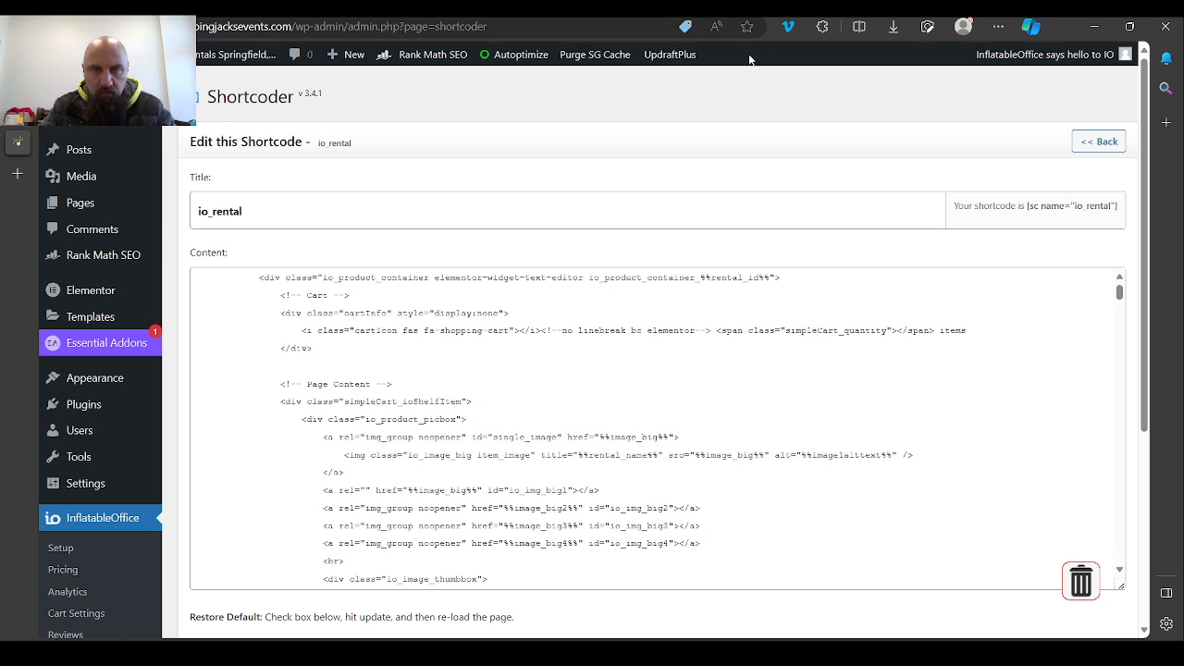
scroll(660, 378, down, 1)
scroll(660, 378, down, 2)
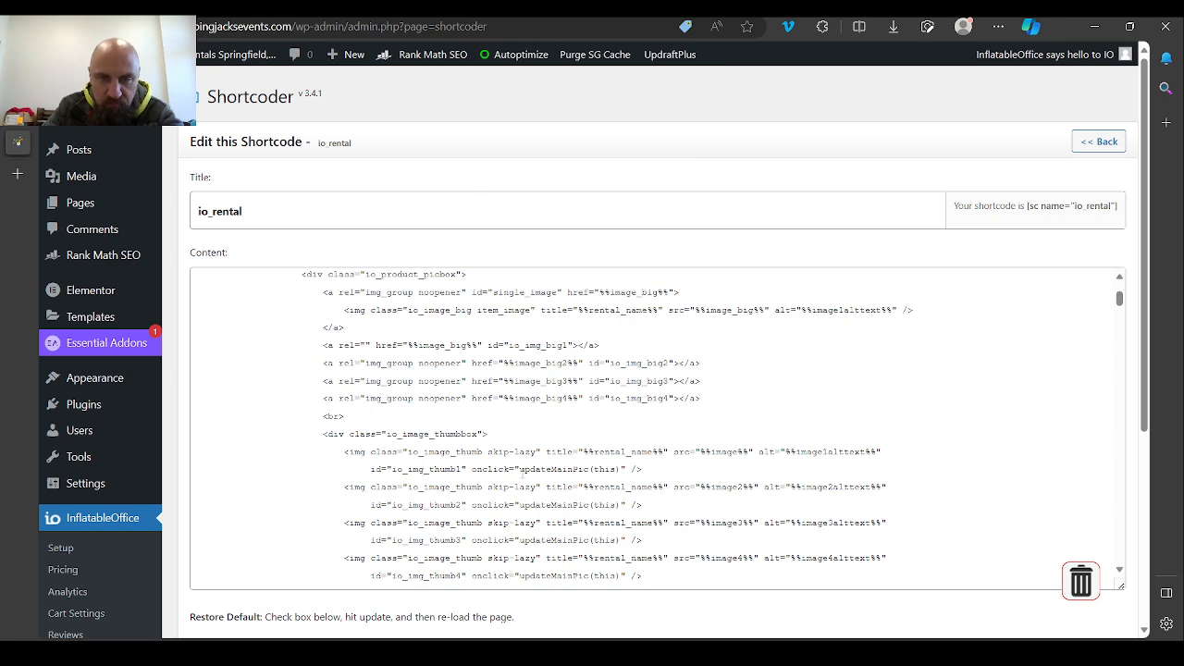
scroll(522, 471, down, 5)
scroll(522, 471, up, 2)
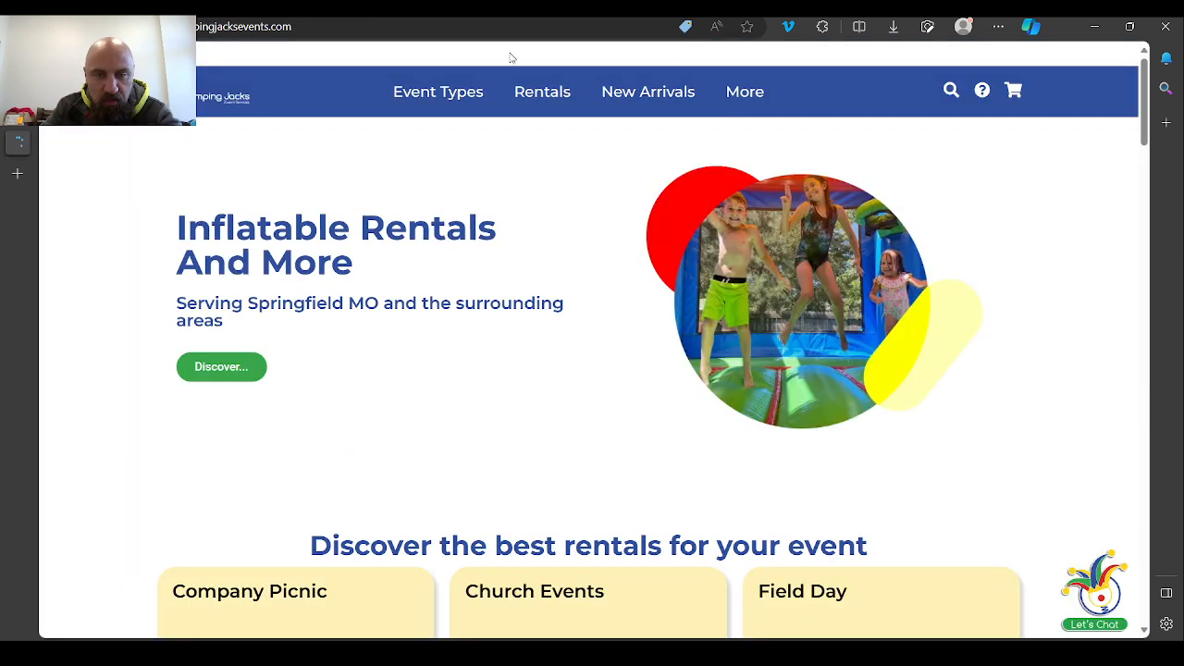
Step: Open the Bounce Houses category on the public website and pick a product from its listing
click(553, 98)
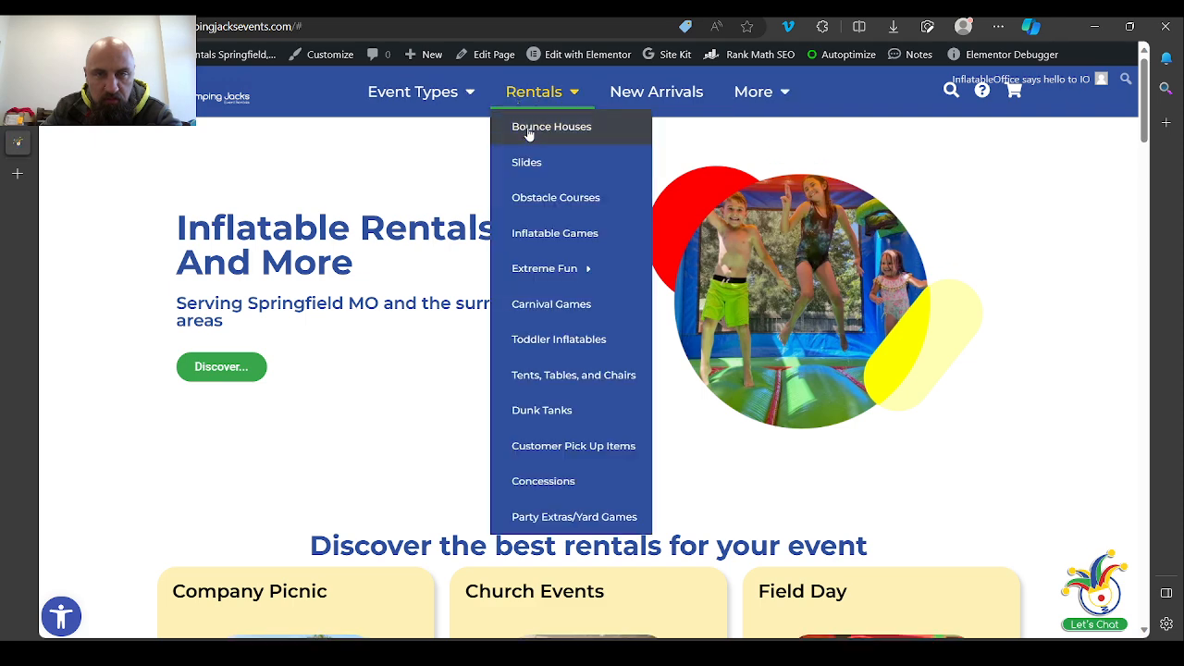
click(37, 112)
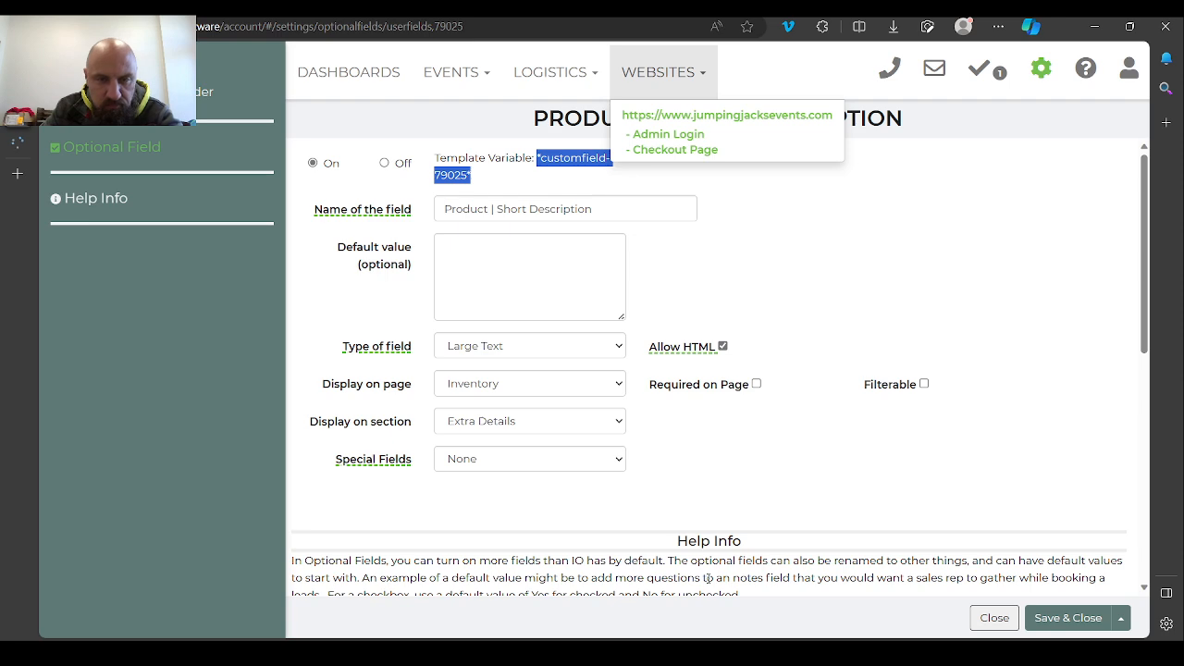
click(16, 150)
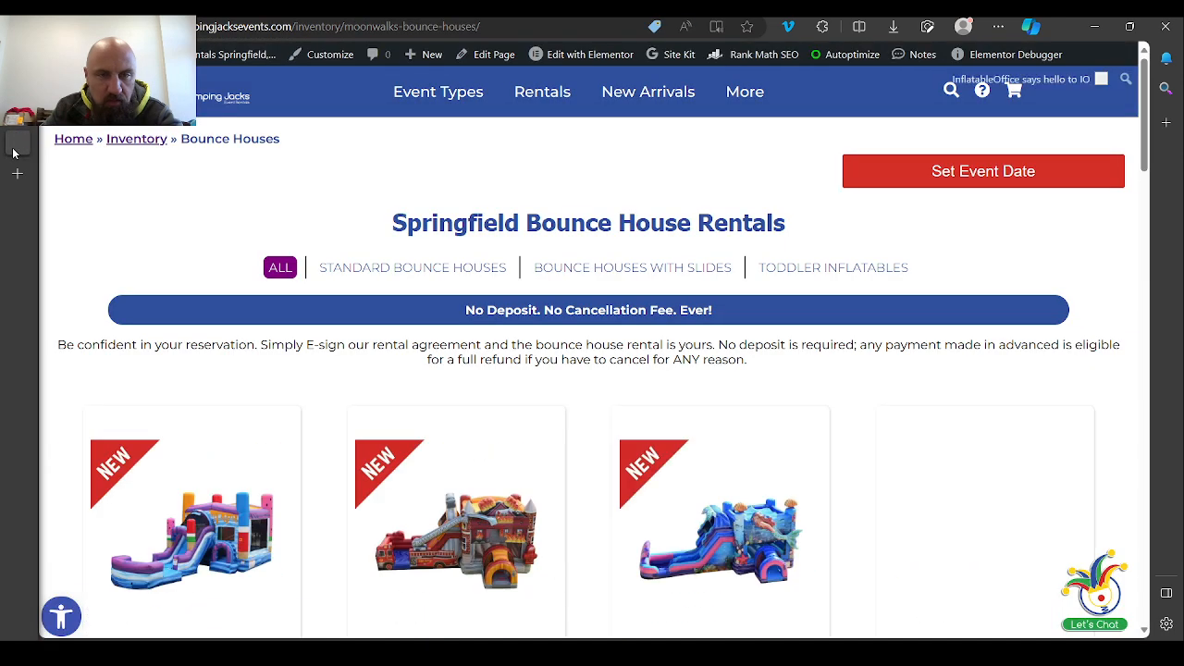
click(483, 500)
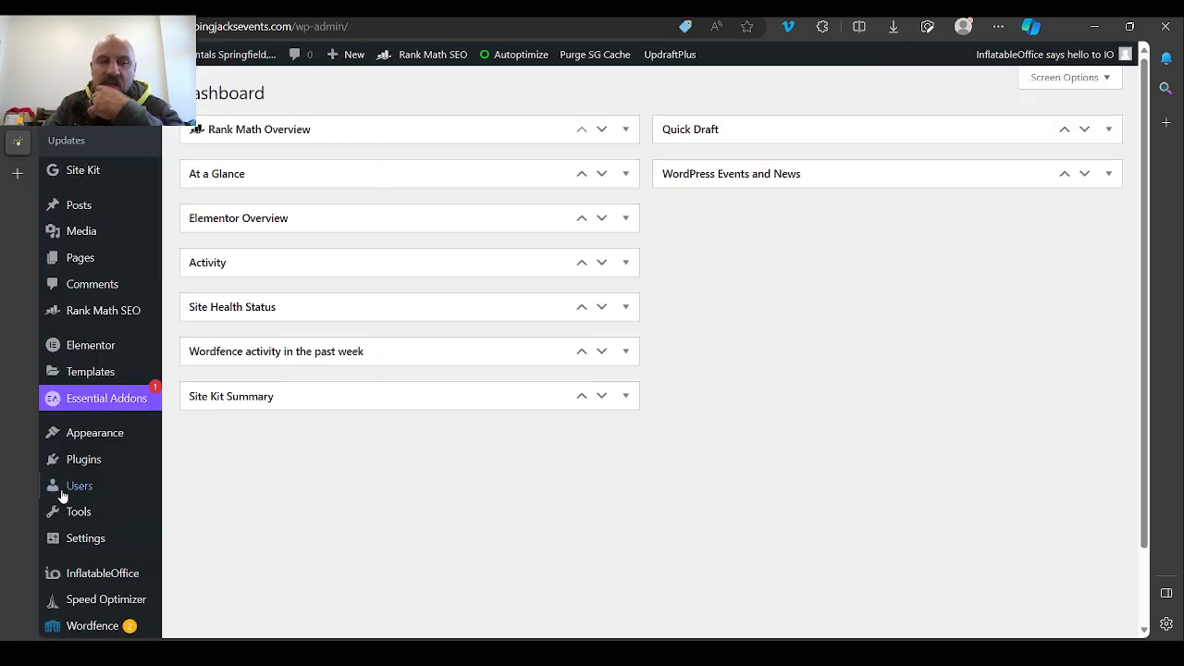
Step: Return to the Shortcoder page from the WordPress dashboard and open the io_rental_old shortcode
scroll(101, 504, down, 2)
mouse_move(106, 484)
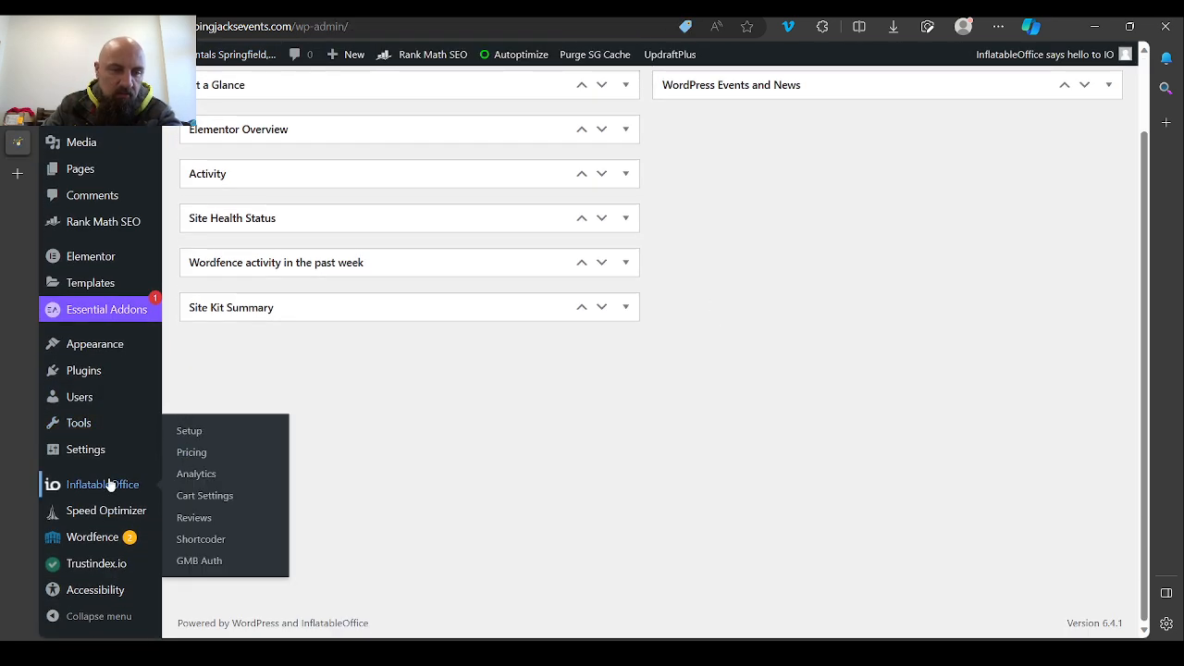
click(217, 539)
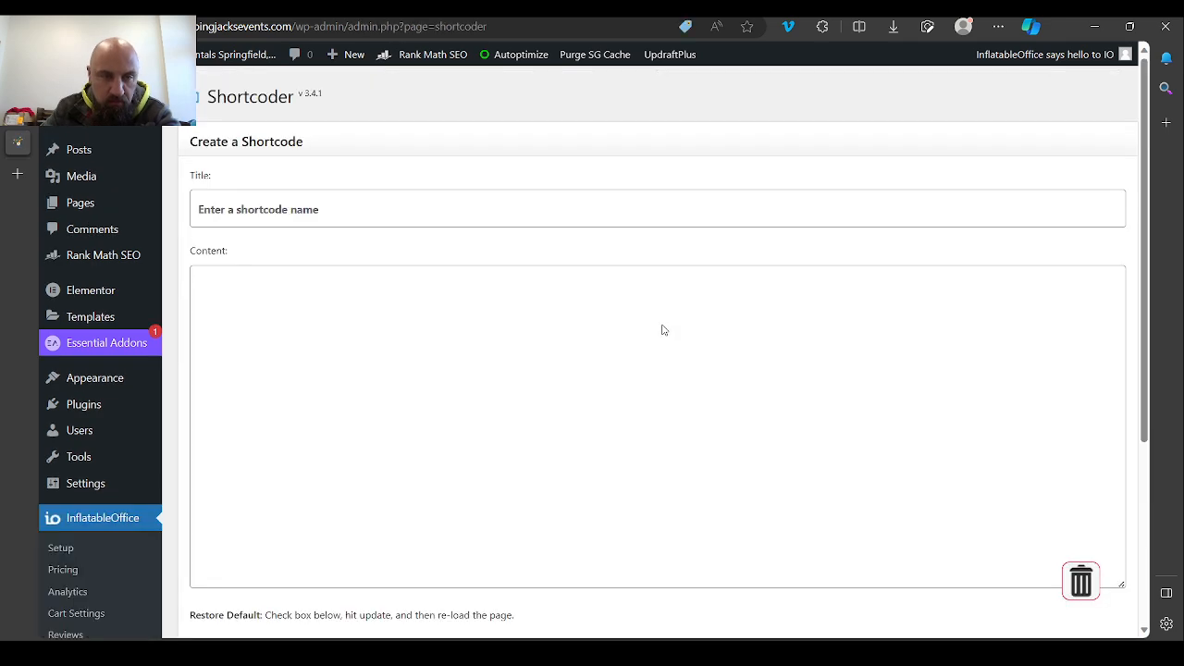
scroll(632, 471, down, 3)
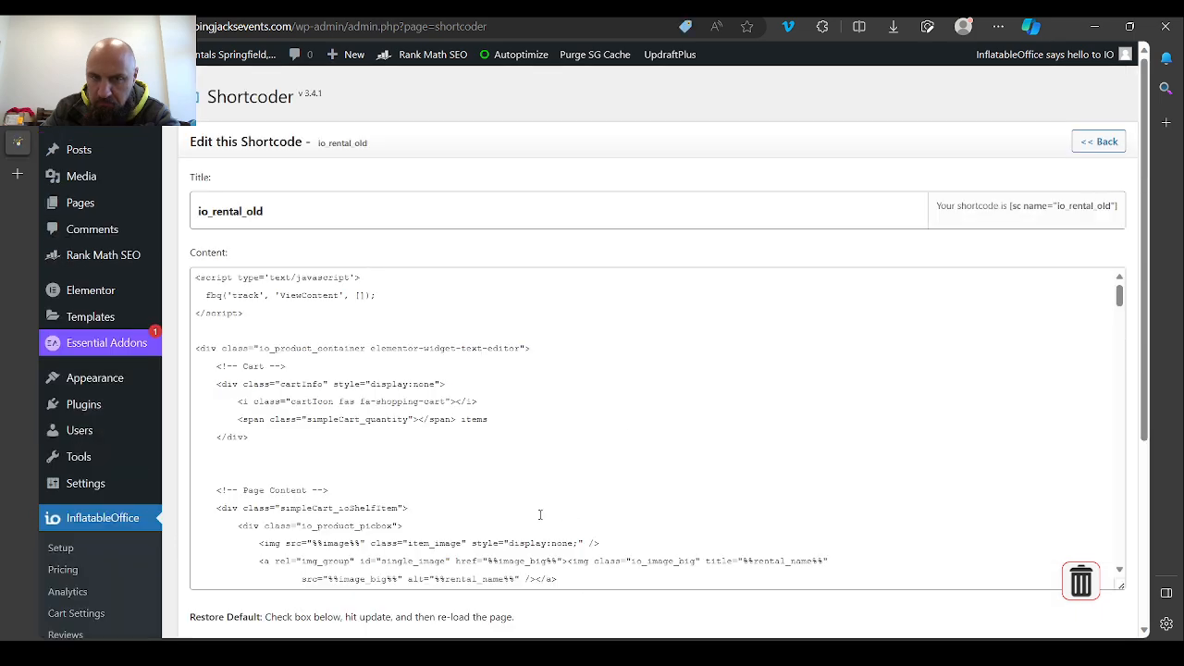
Step: Open the io_rental shortcode in place of io_rental_old
scroll(592, 448, down, 1)
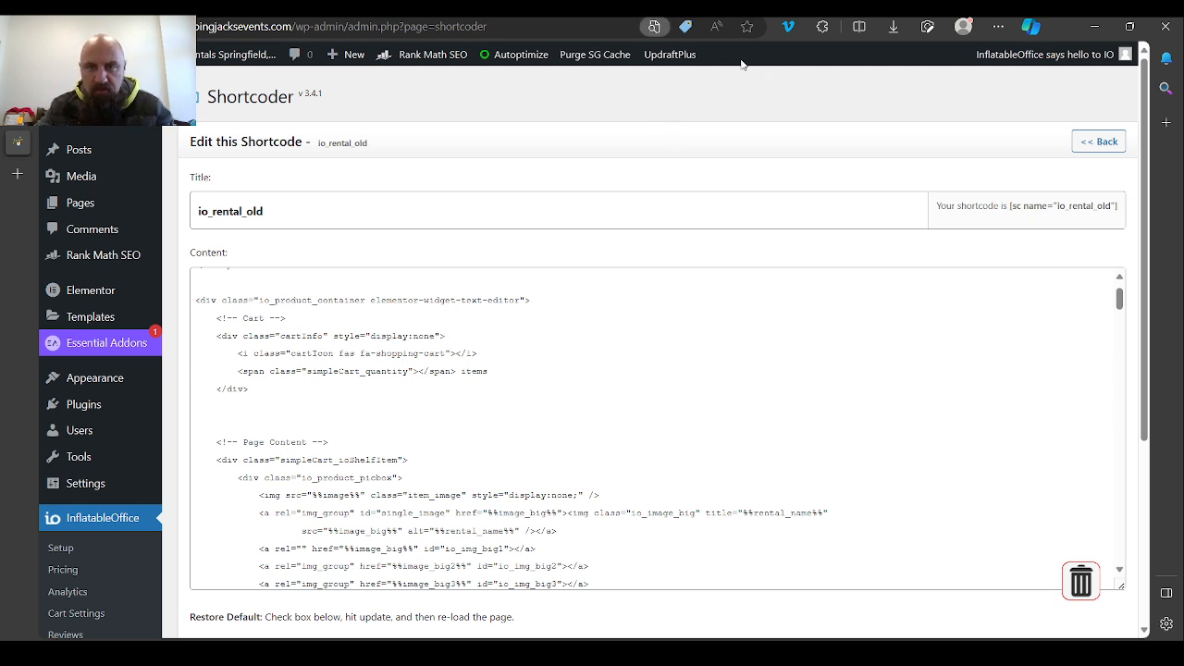
scroll(559, 441, down, 3)
scroll(560, 440, down, 5)
scroll(521, 613, down, 3)
click(546, 534)
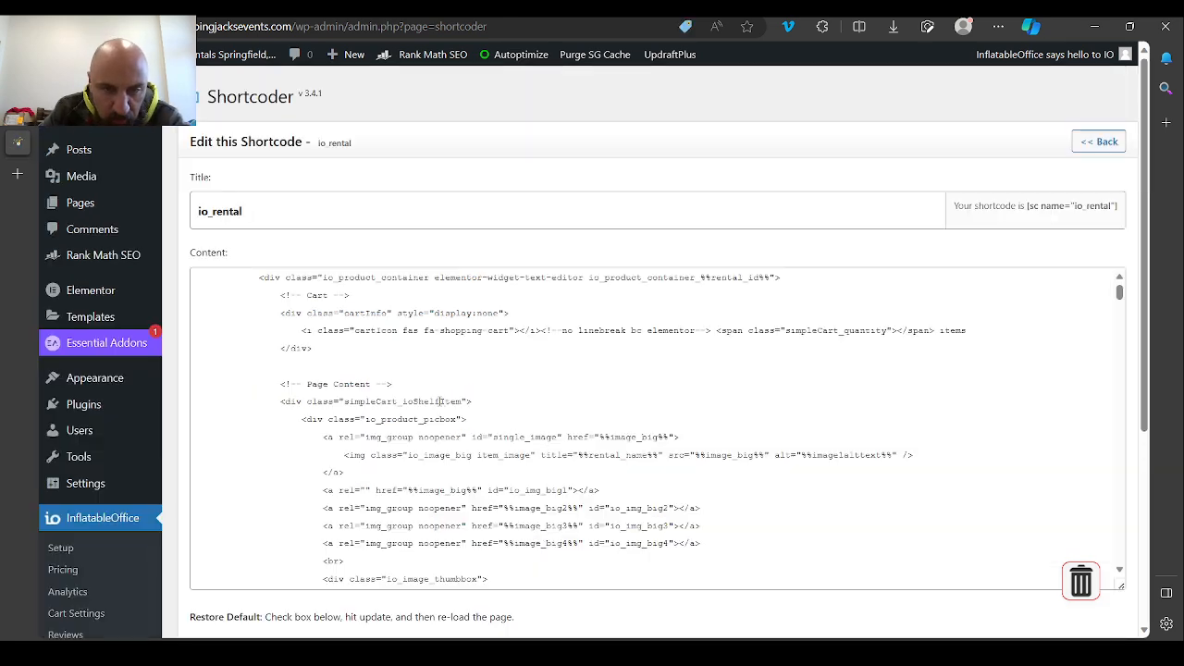
Step: Read through the io_rental code from the product picture box down to the short_description div
scroll(547, 446, down, 1)
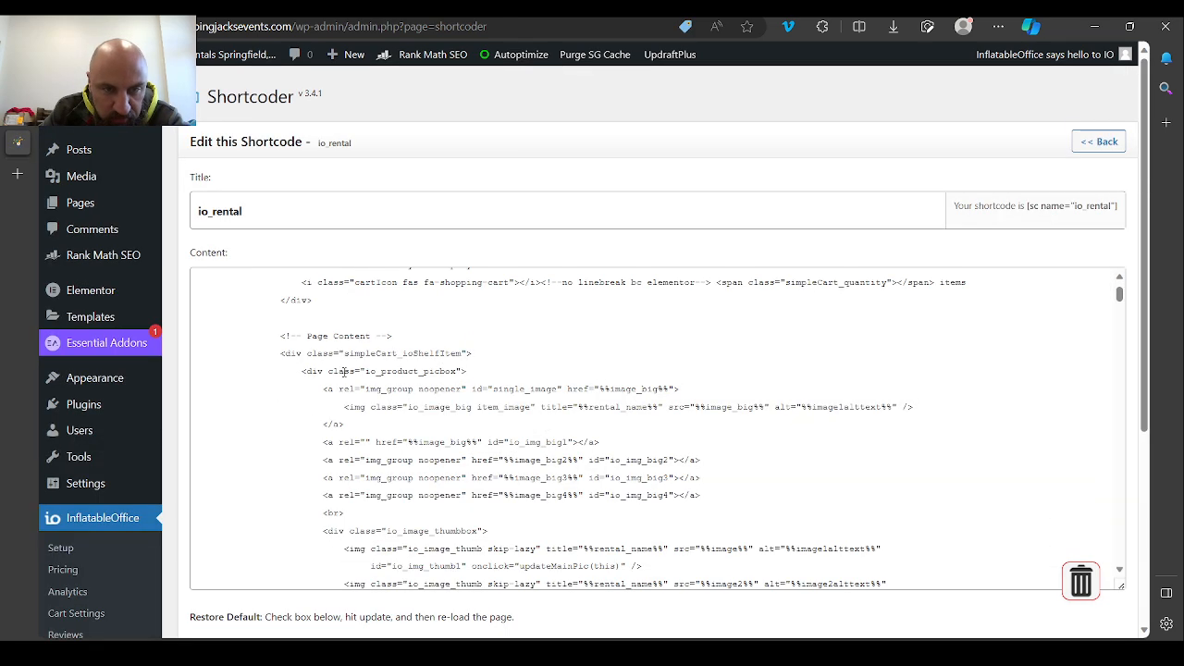
scroll(459, 370, down, 3)
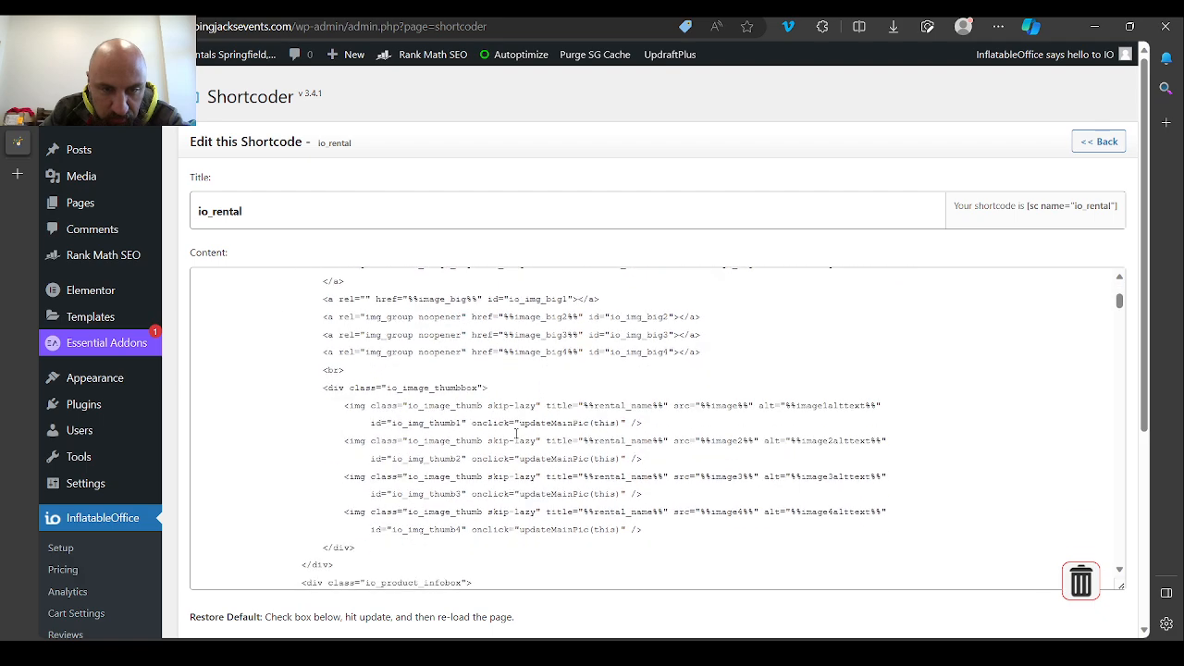
scroll(463, 431, down, 3)
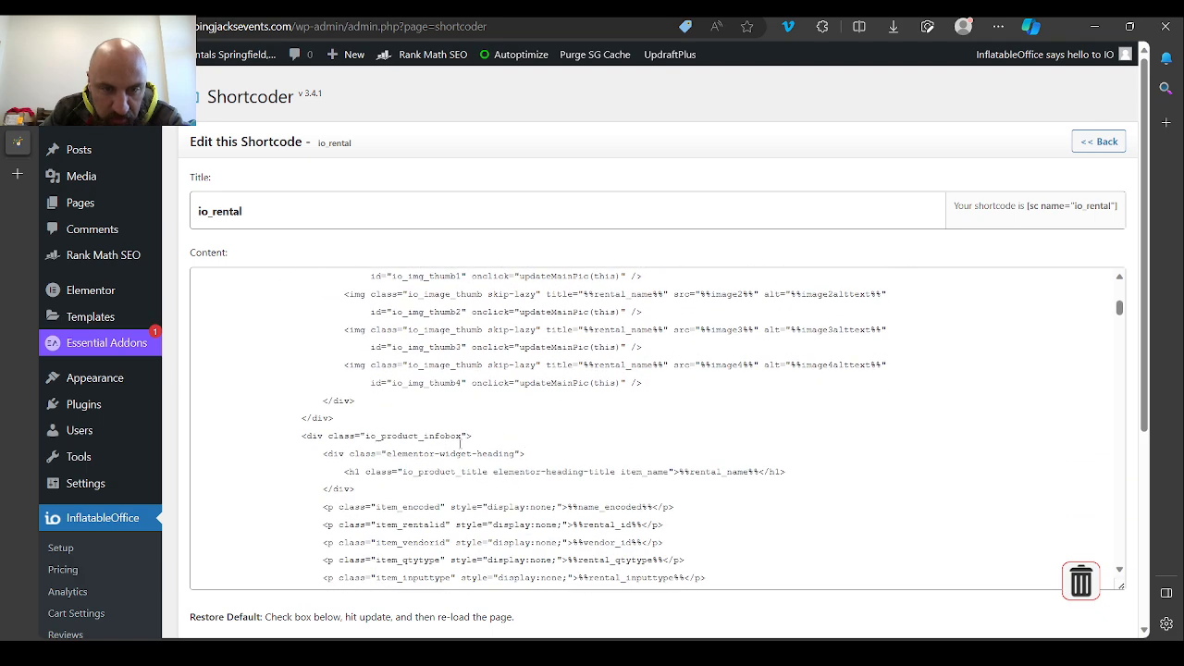
scroll(441, 442, down, 2)
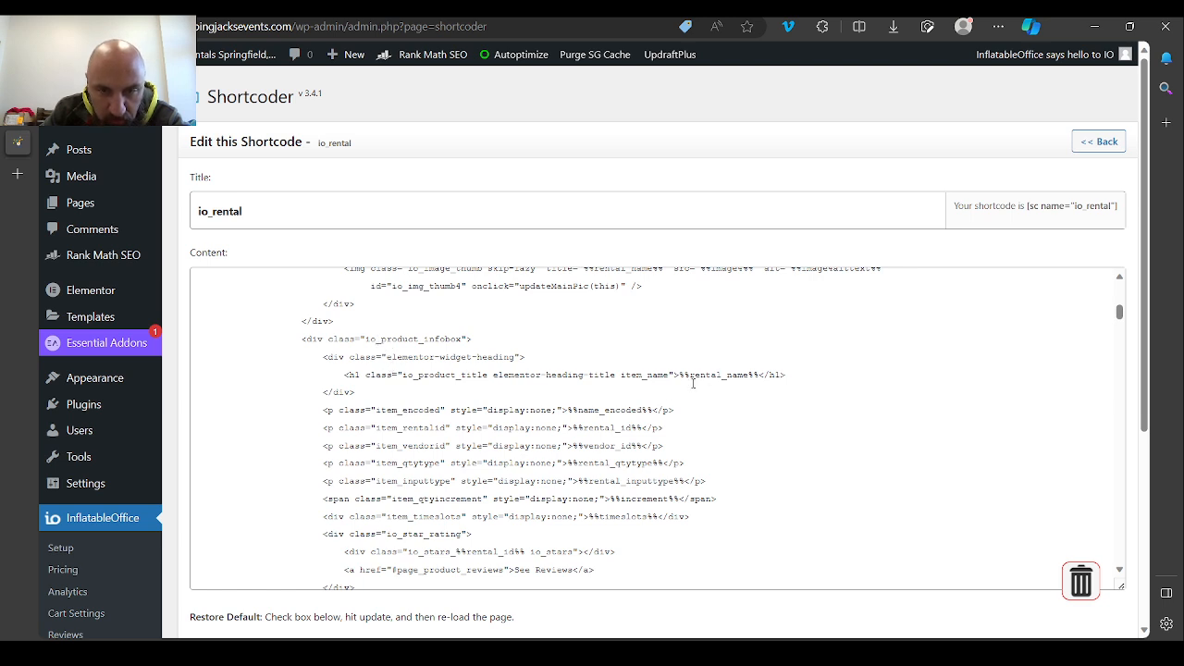
scroll(614, 412, down, 1)
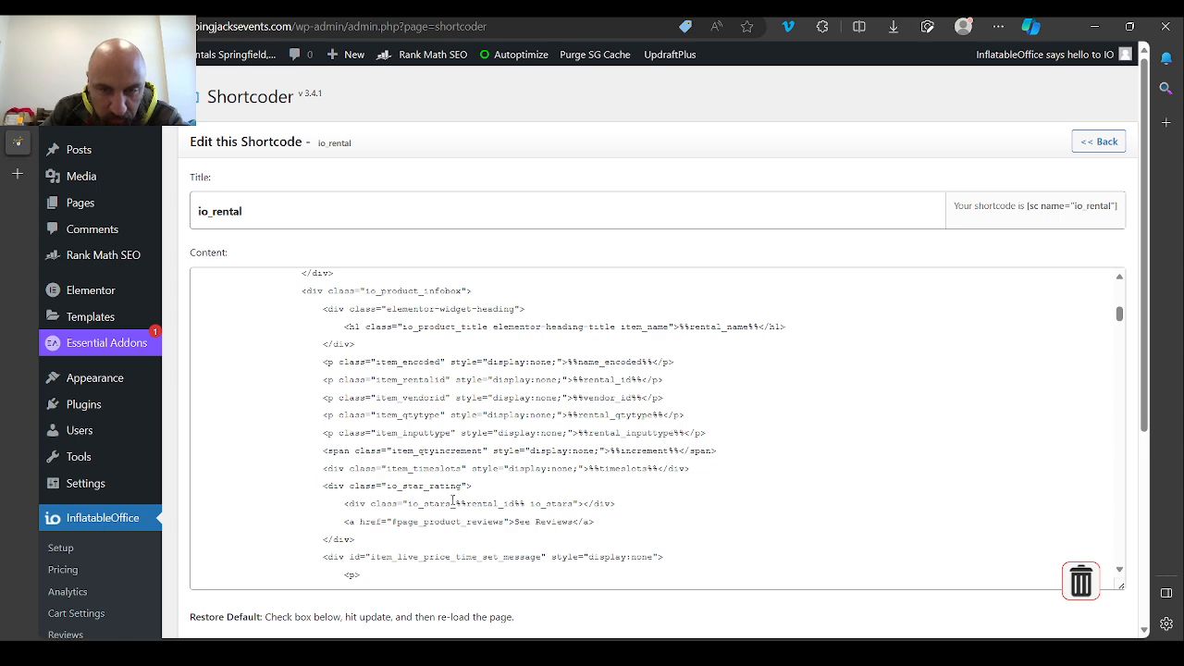
scroll(544, 419, down, 1)
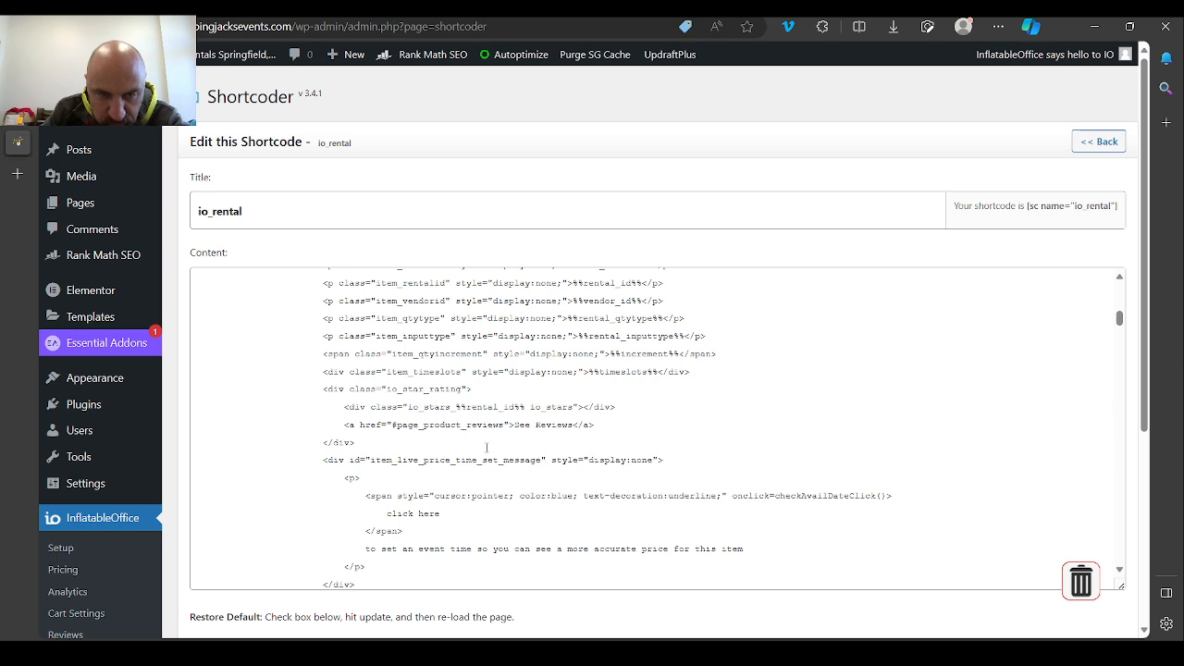
scroll(441, 460, down, 3)
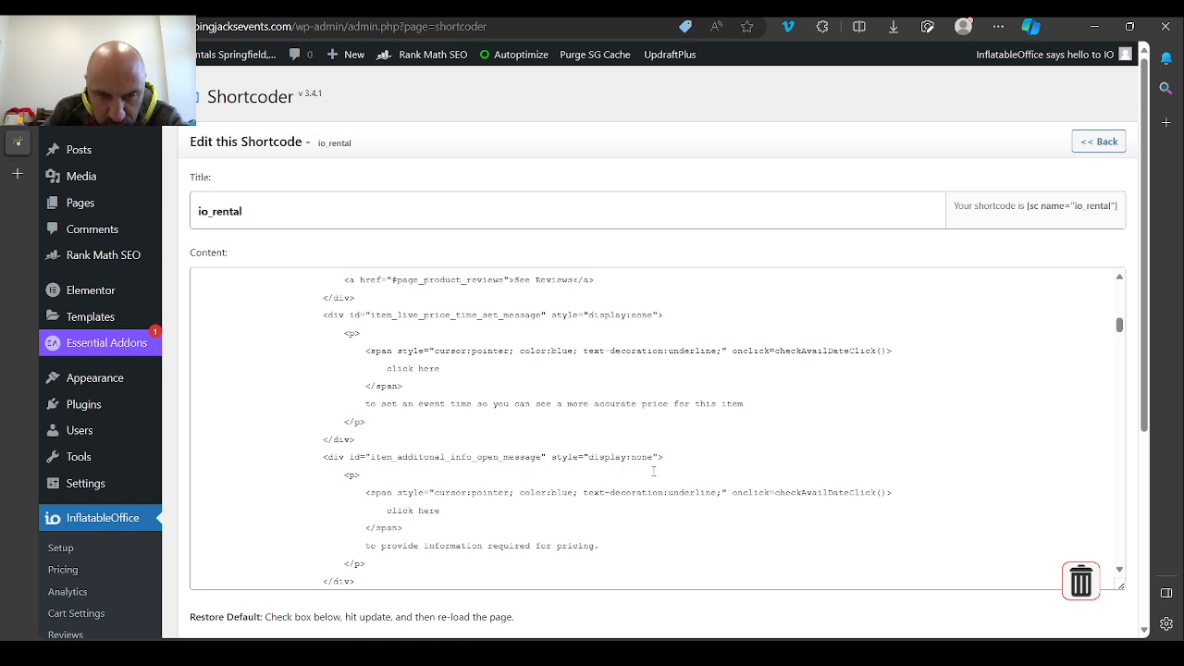
scroll(659, 472, down, 2)
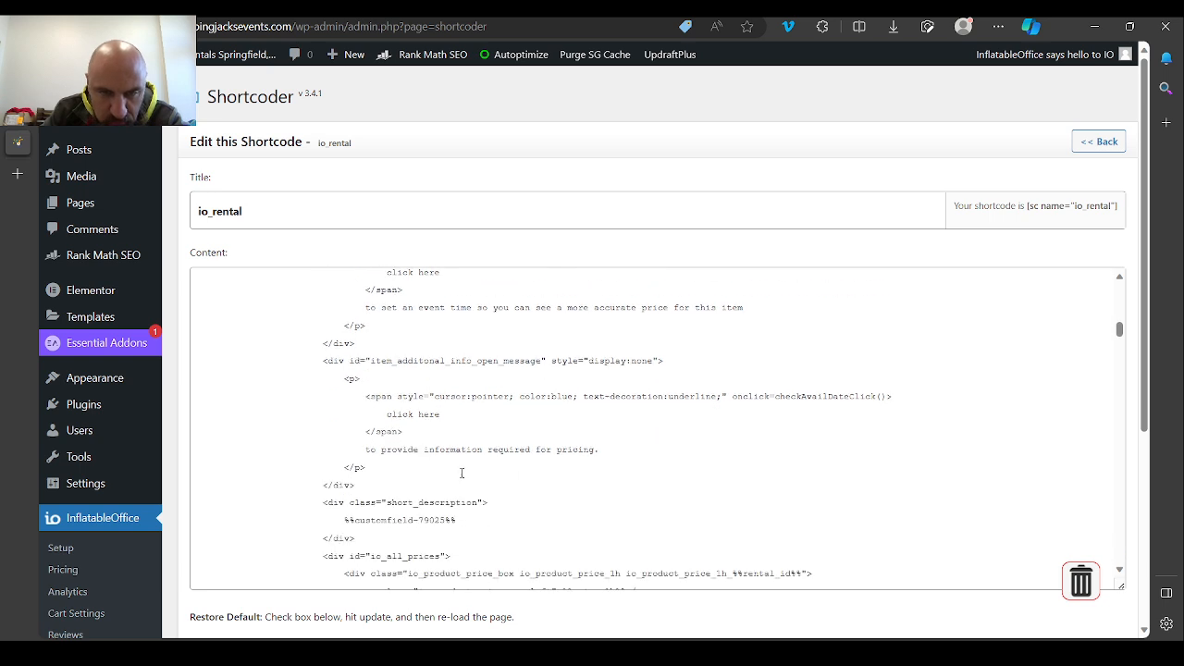
scroll(439, 445, down, 1)
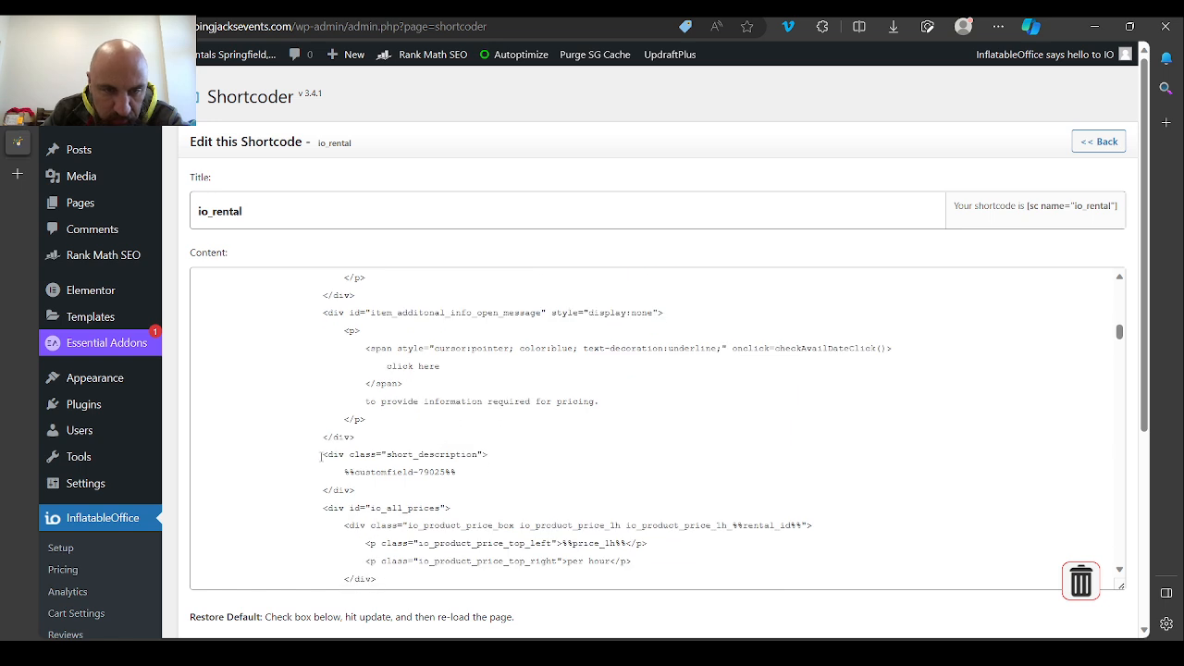
Step: Highlight the short_description div and the %%customfield-79025%% variable inside it to examine how the block is written
drag(319, 455, 496, 461)
scroll(382, 487, down, 1)
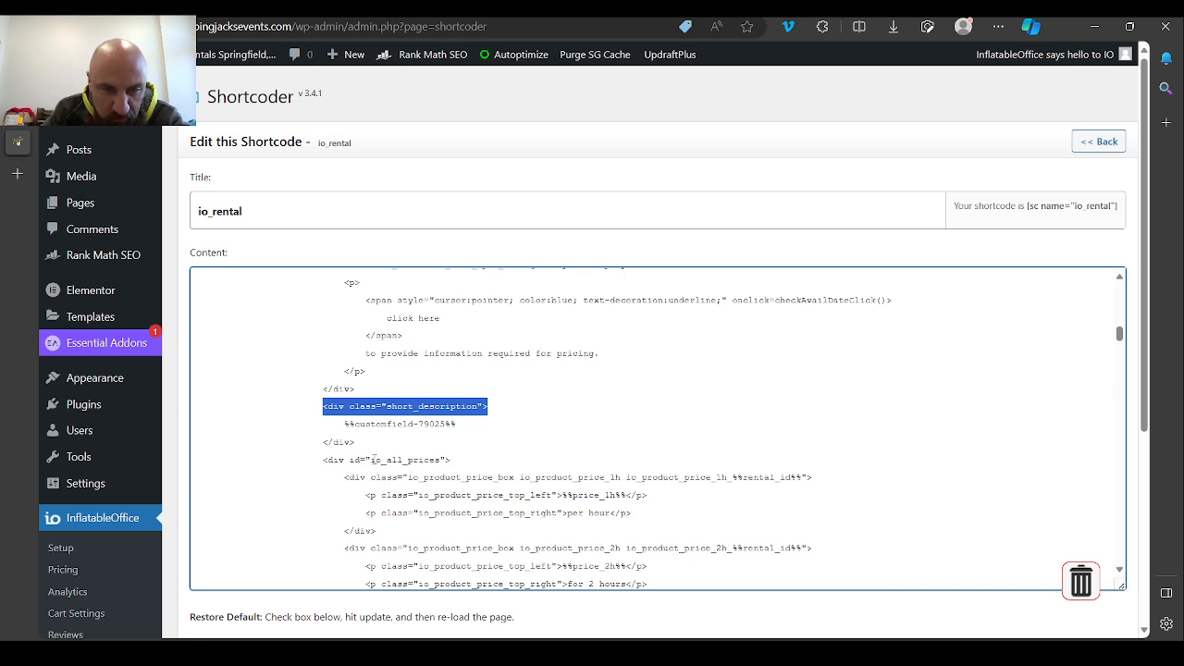
drag(324, 407, 364, 441)
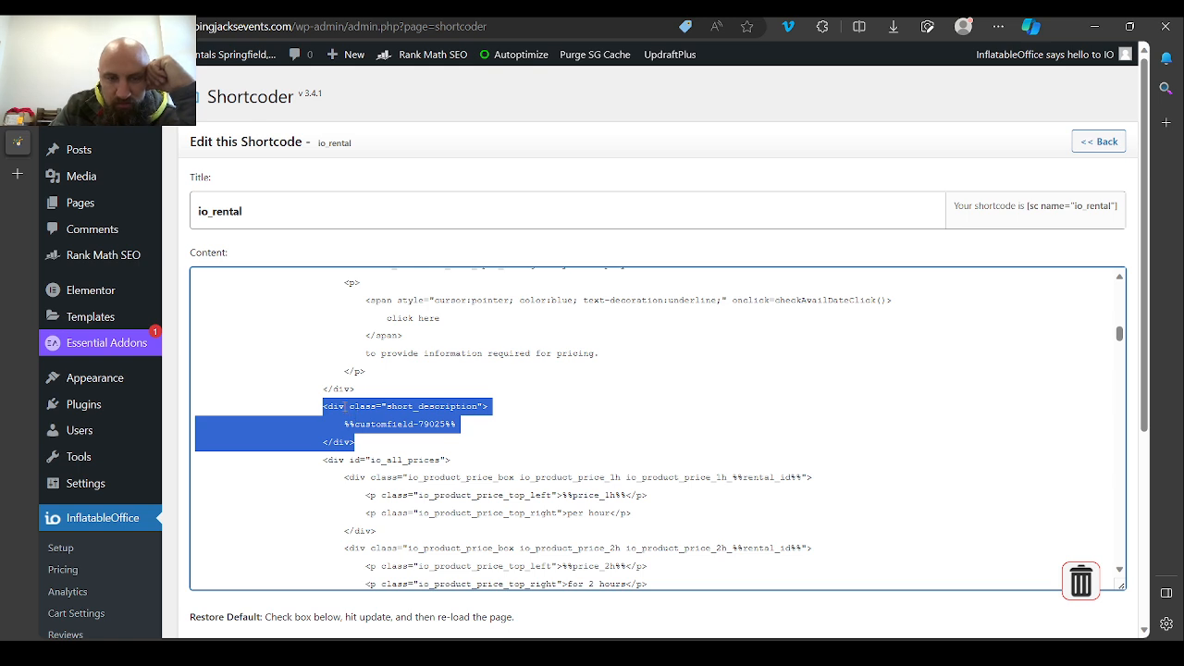
click(346, 408)
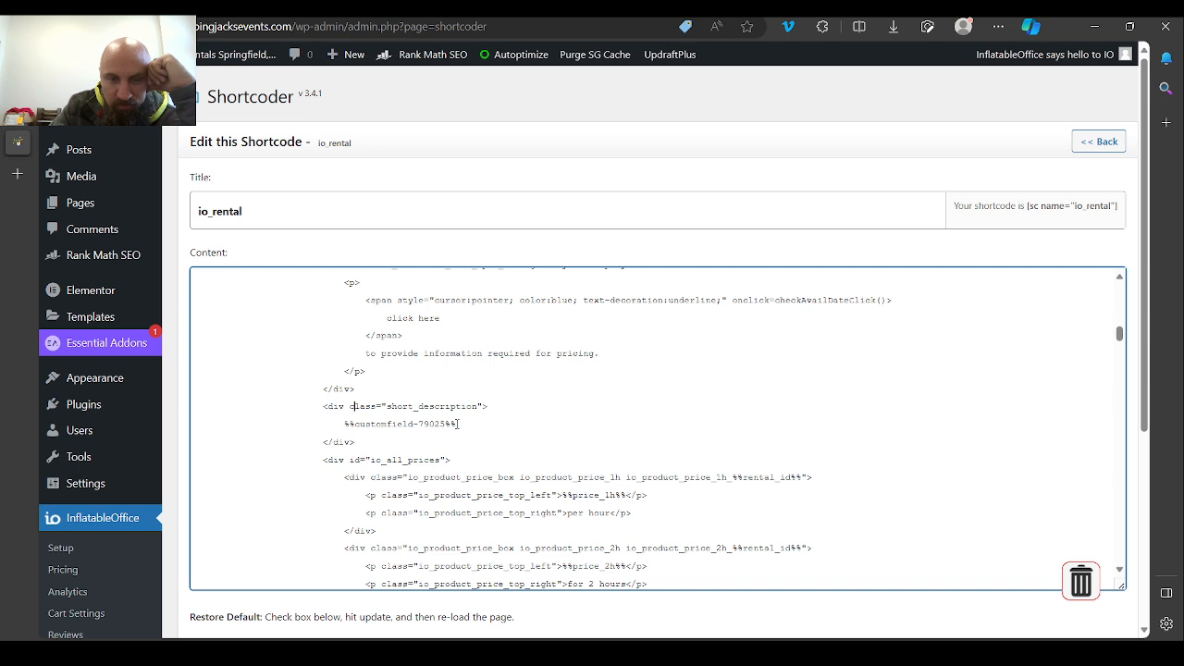
drag(457, 424, 446, 424)
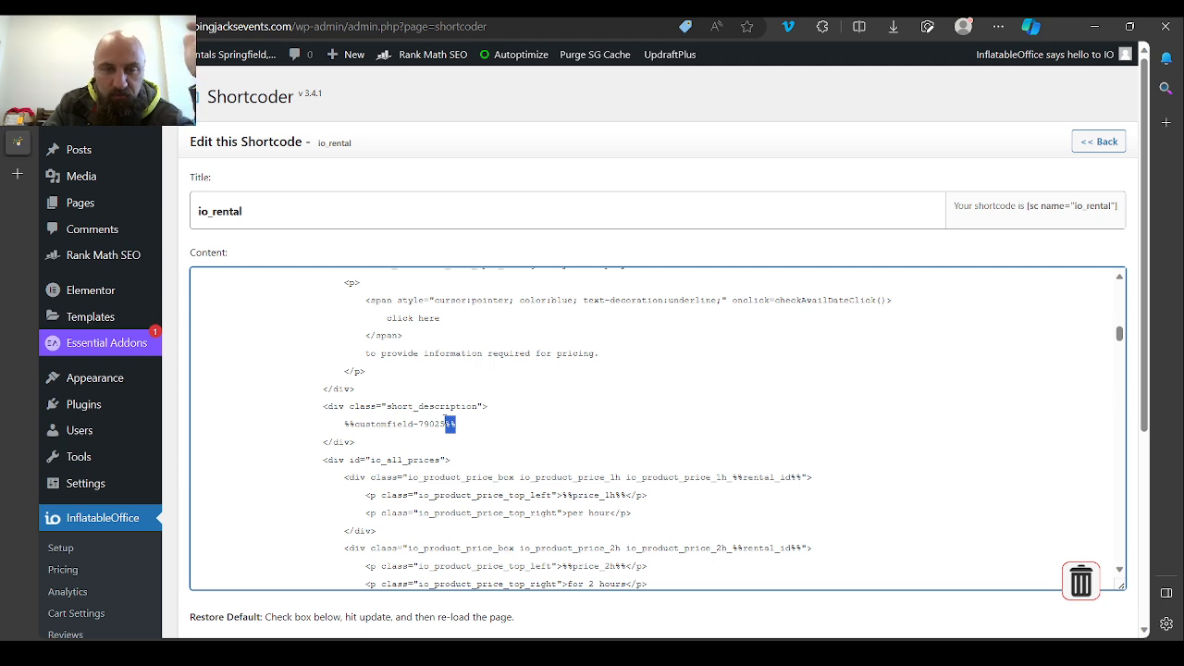
drag(329, 406, 341, 406)
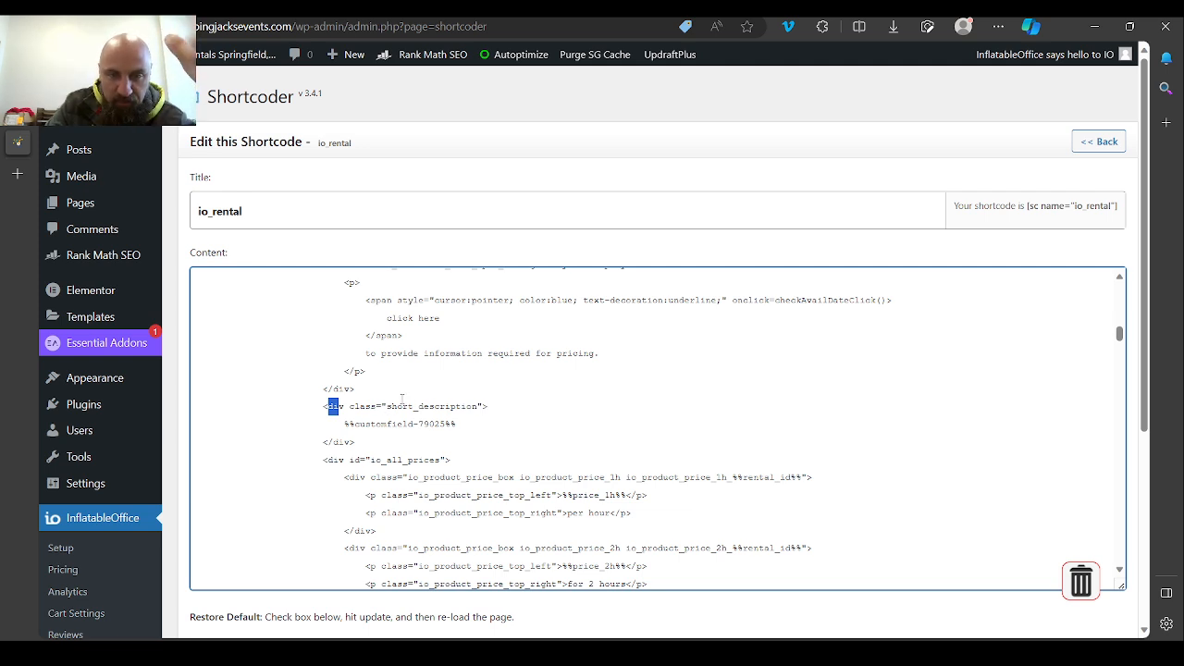
drag(344, 425, 460, 424)
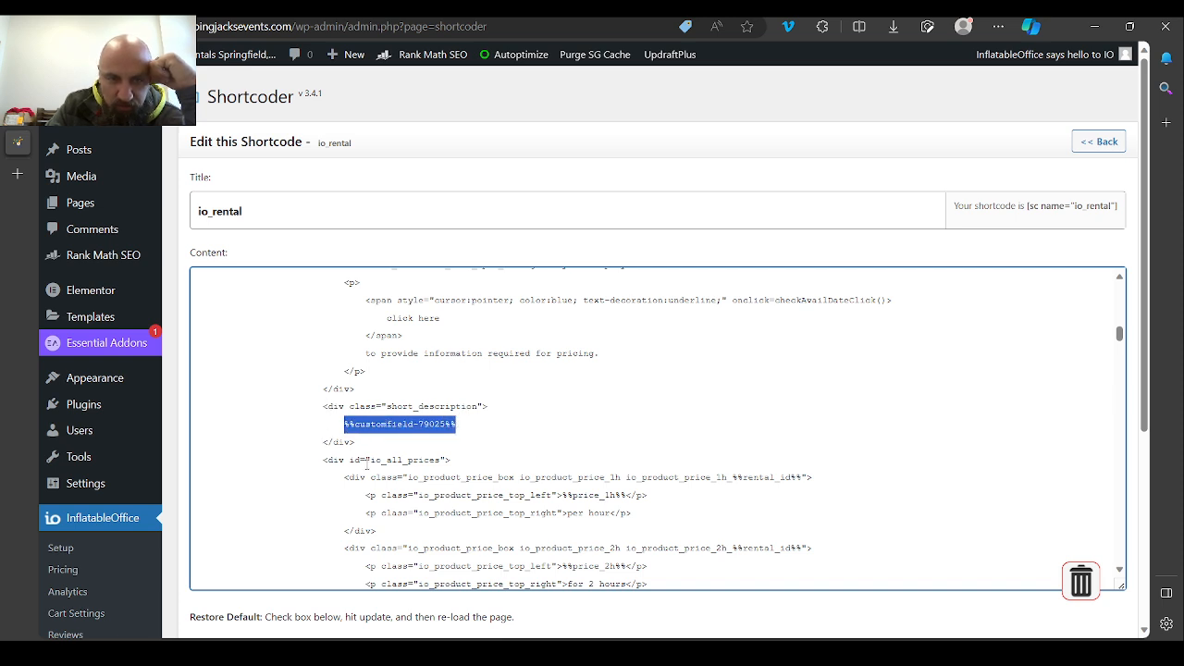
Step: Highlight the io_all_prices div below the short description and review the price boxes and the shortcode's update options
drag(323, 460, 450, 460)
scroll(721, 442, down, 4)
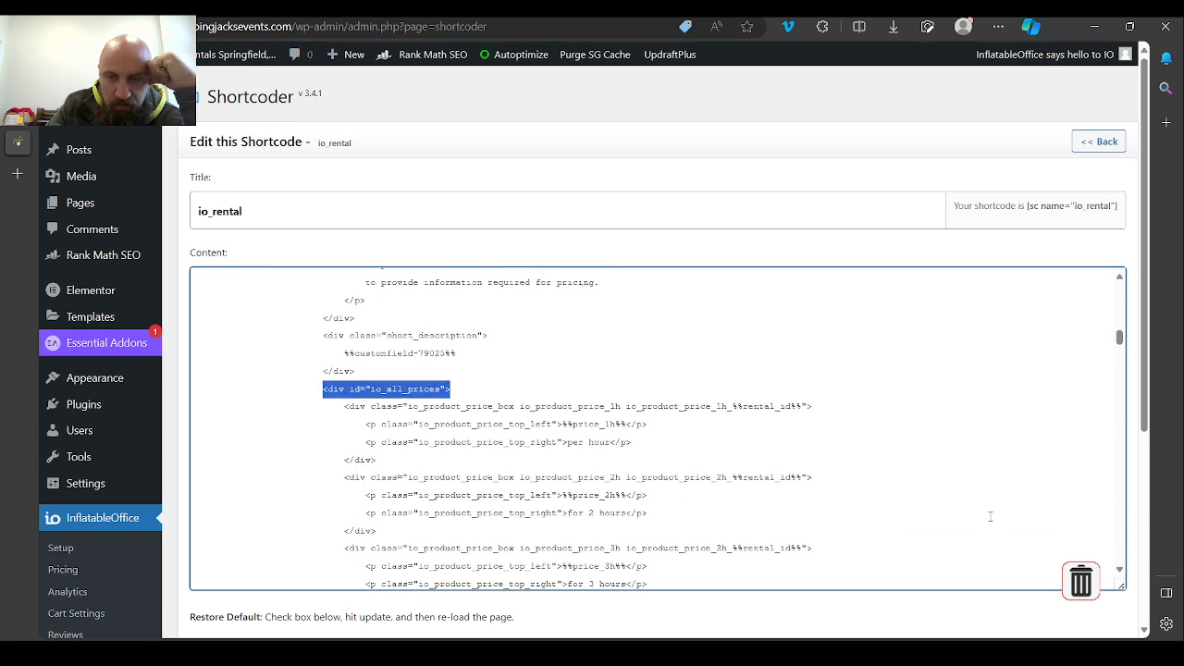
scroll(941, 605, down, 3)
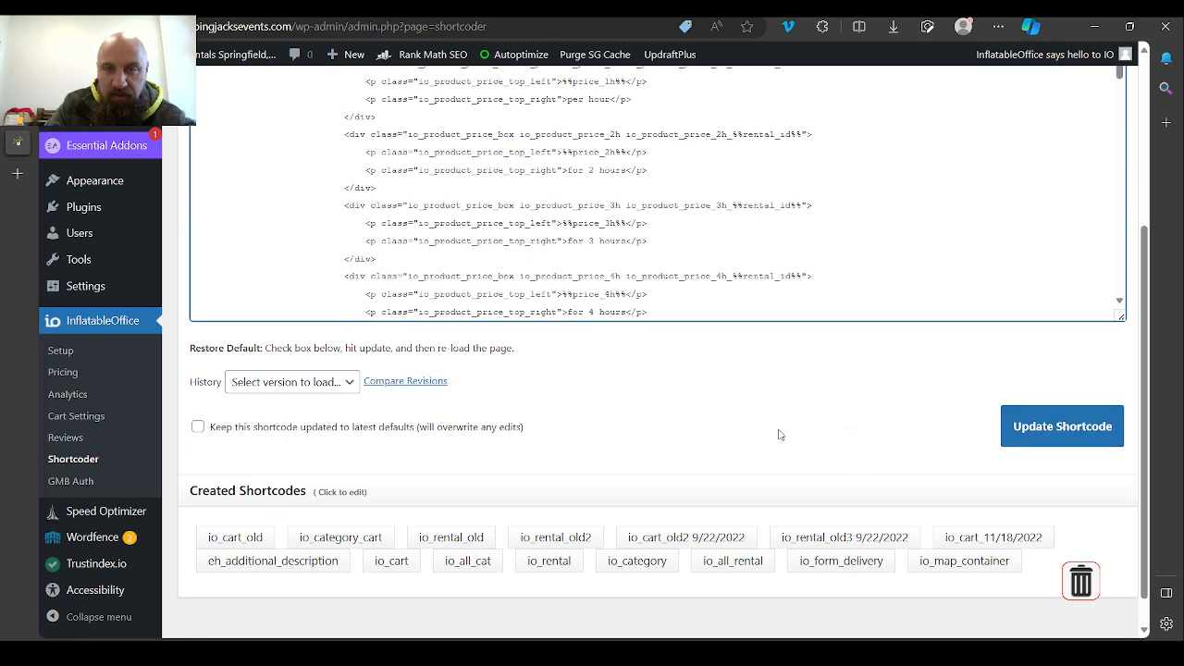
scroll(714, 423, up, 3)
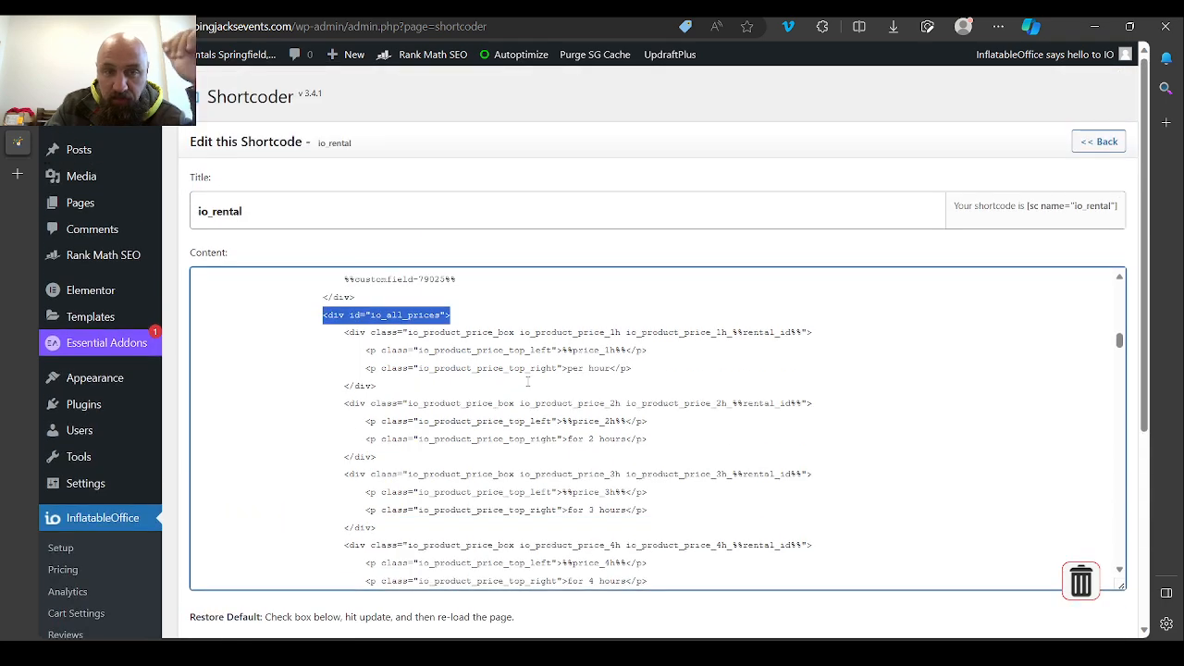
scroll(490, 381, up, 2)
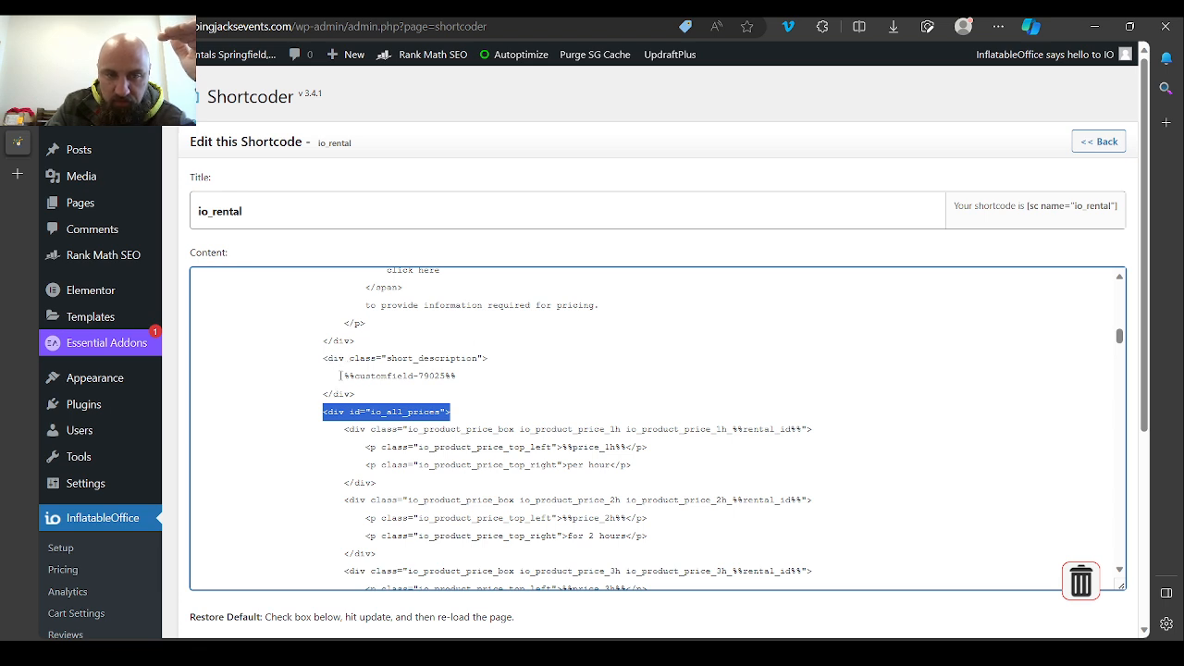
Step: Select %%customfield-79025%% in the shortcode and compare it with the template variable of the Product | Short Description field in InflatableOffice
drag(343, 376, 460, 375)
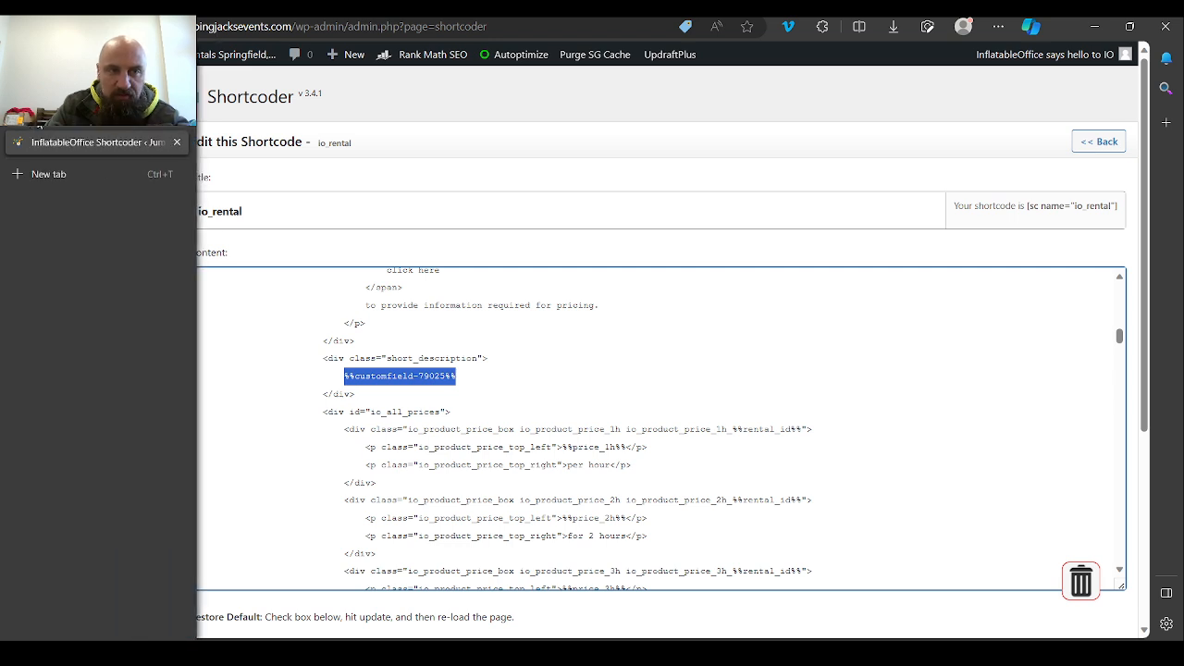
click(37, 114)
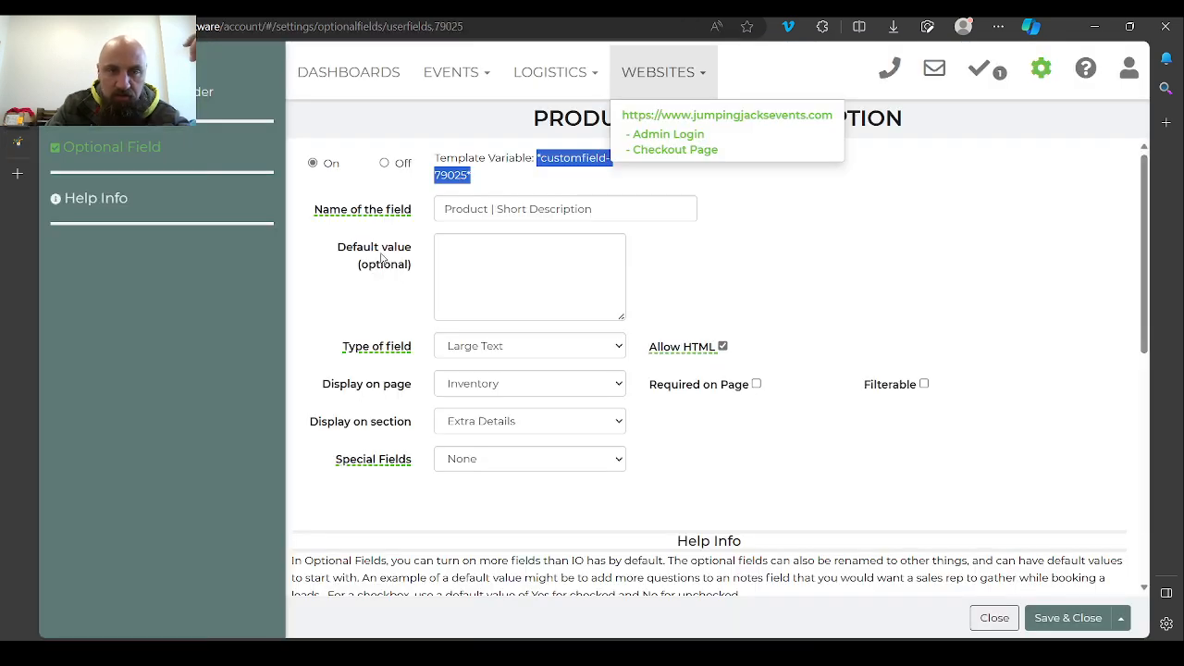
click(442, 243)
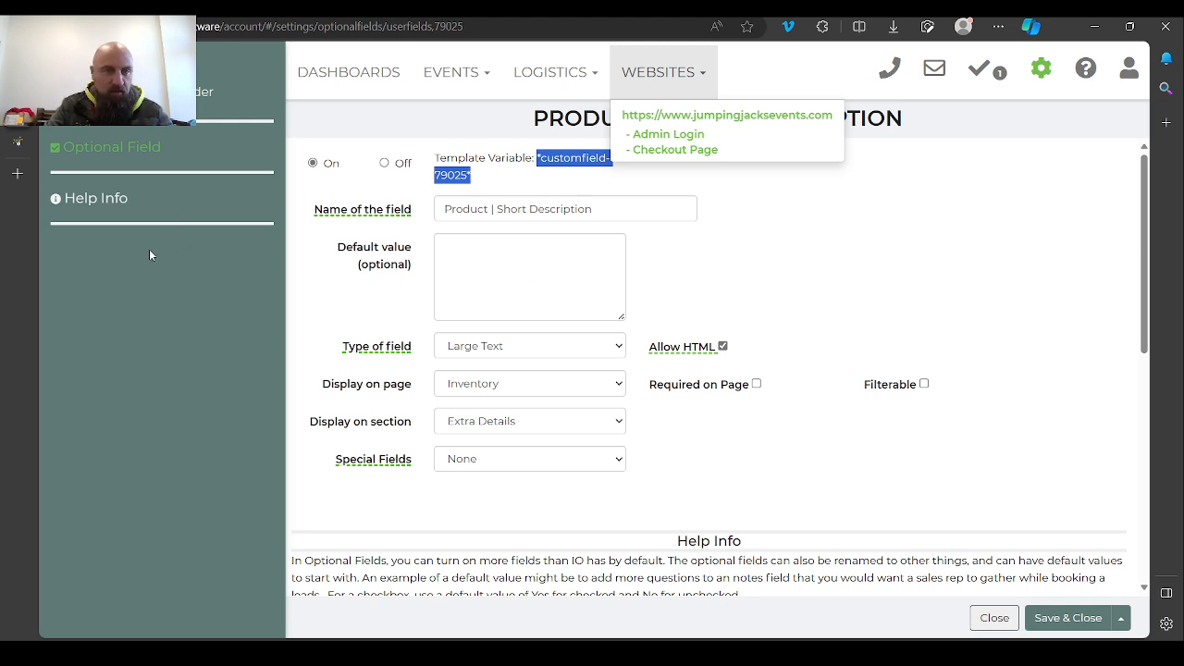
click(768, 297)
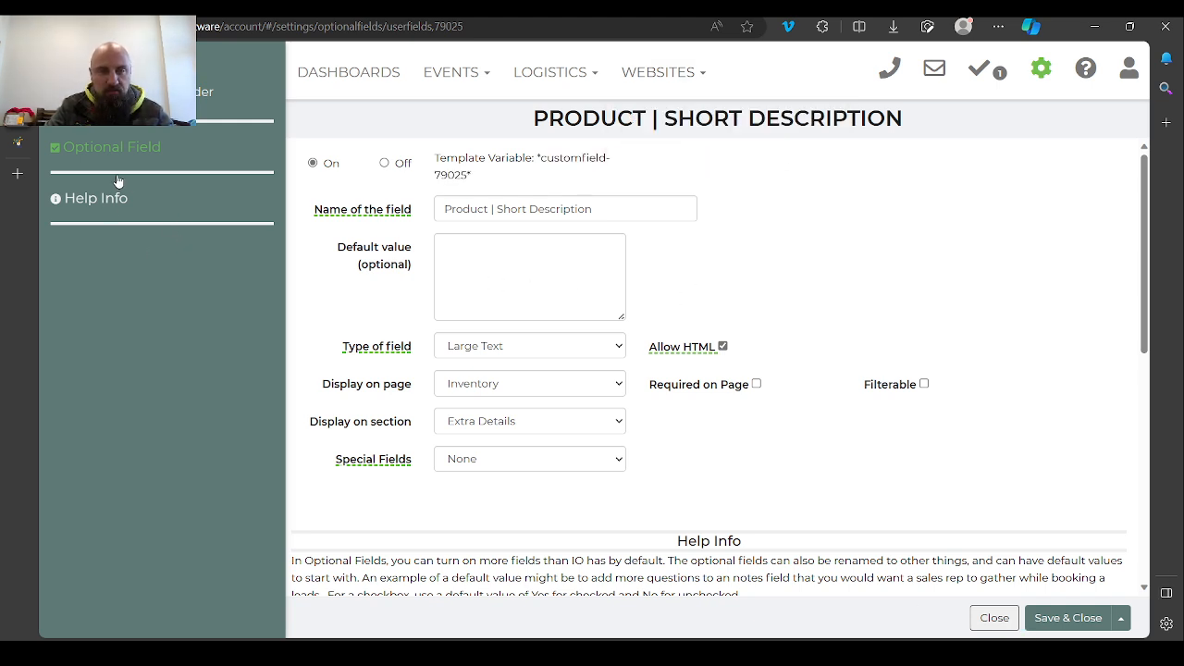